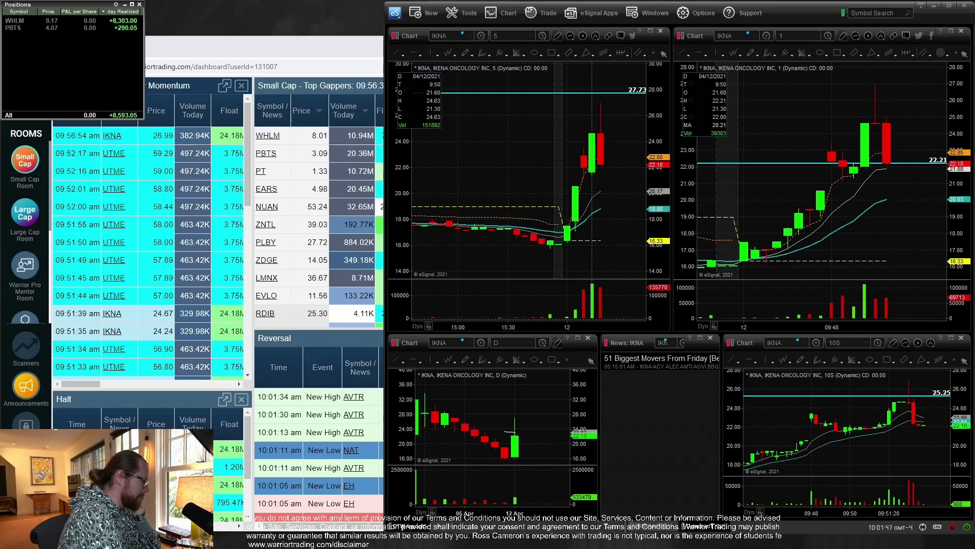
Filter the Tradervue report to trades starting 01/01/2021
key("alt+Tab")
left_click(648, 207)
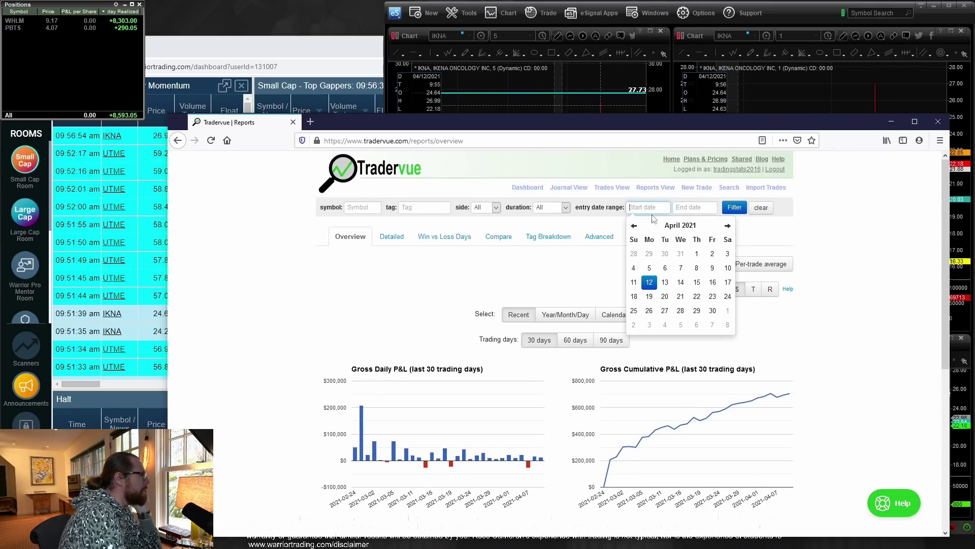
left_click(634, 226)
left_click(634, 225)
left_click(634, 226)
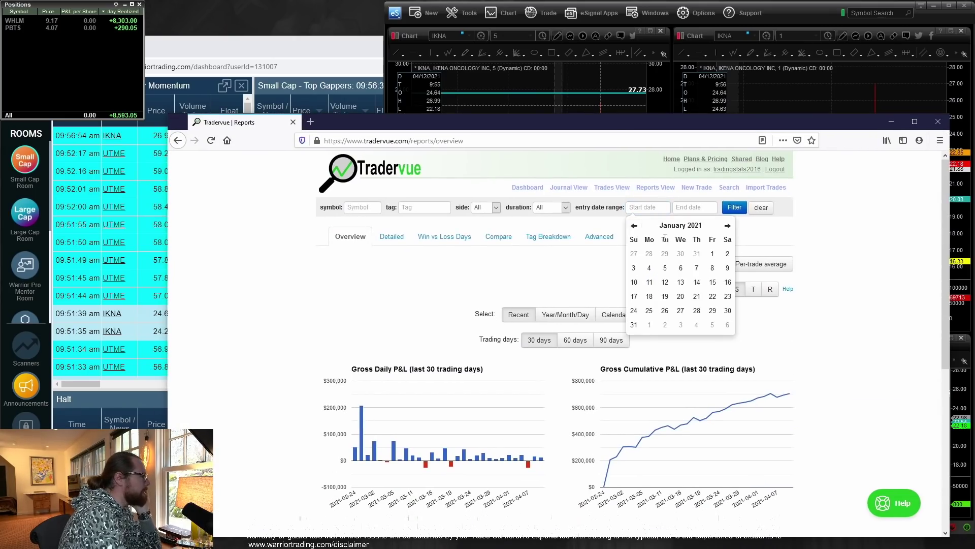
left_click(712, 254)
left_click(735, 207)
Review the Detailed statistics as net P&L, then minimize Firefox to reveal the eSignal charts
left_click_drag(493, 122, 484, 48)
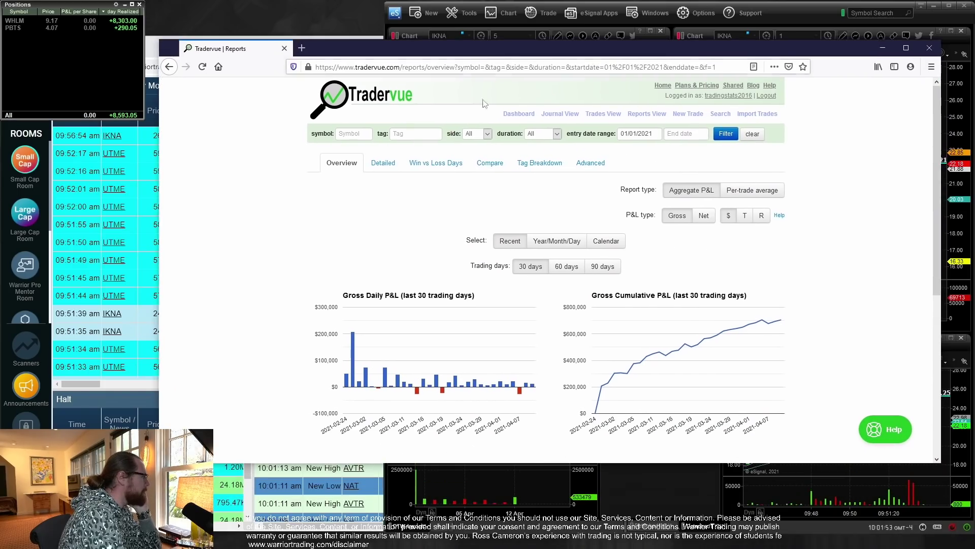
left_click(382, 163)
scroll(424, 366, "down", 4)
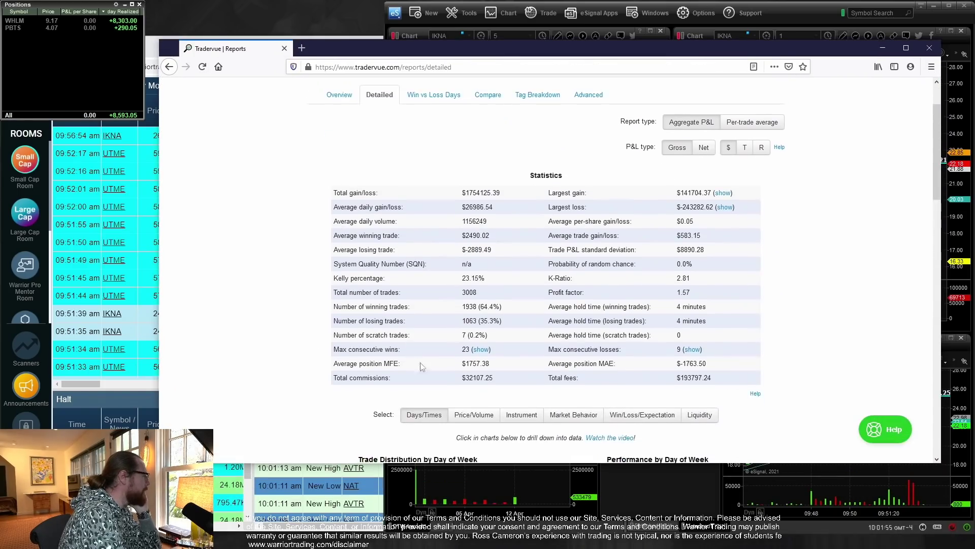
scroll(616, 384, "down", 3)
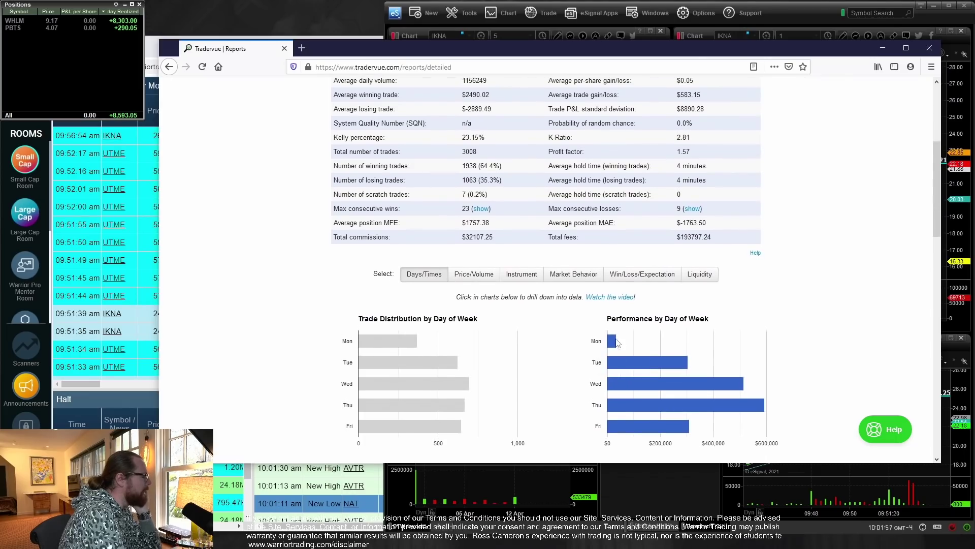
mouse_move(612, 344)
scroll(706, 290, "up", 6)
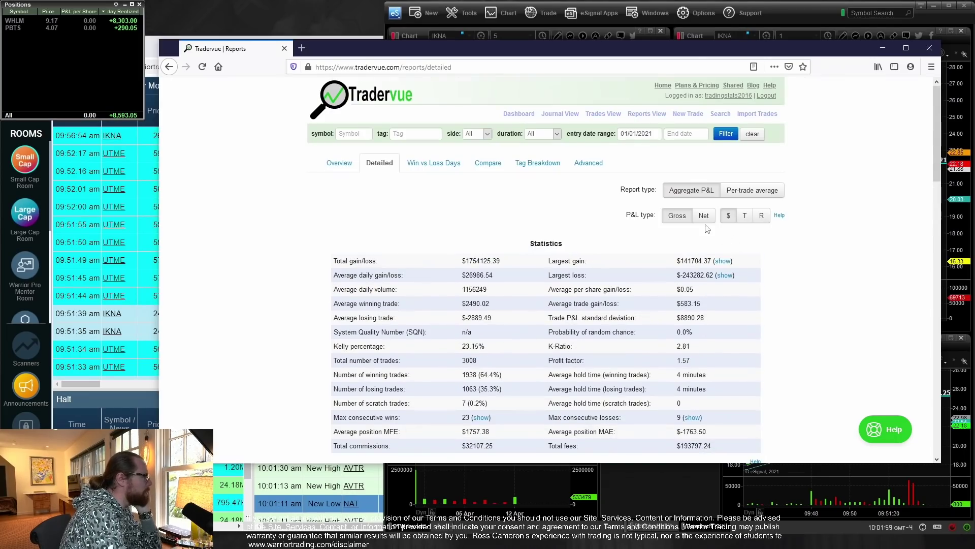
left_click(704, 218)
scroll(673, 249, "down", 6)
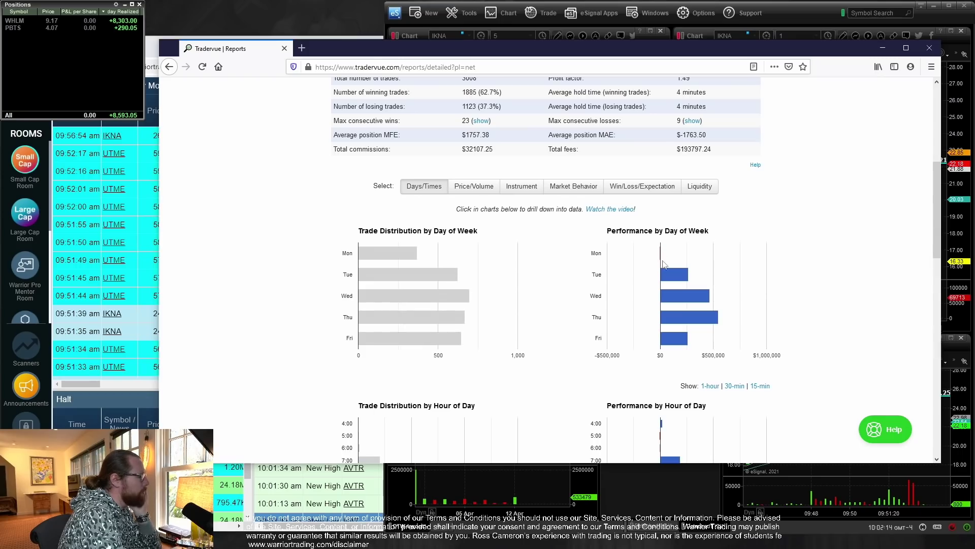
mouse_move(669, 281)
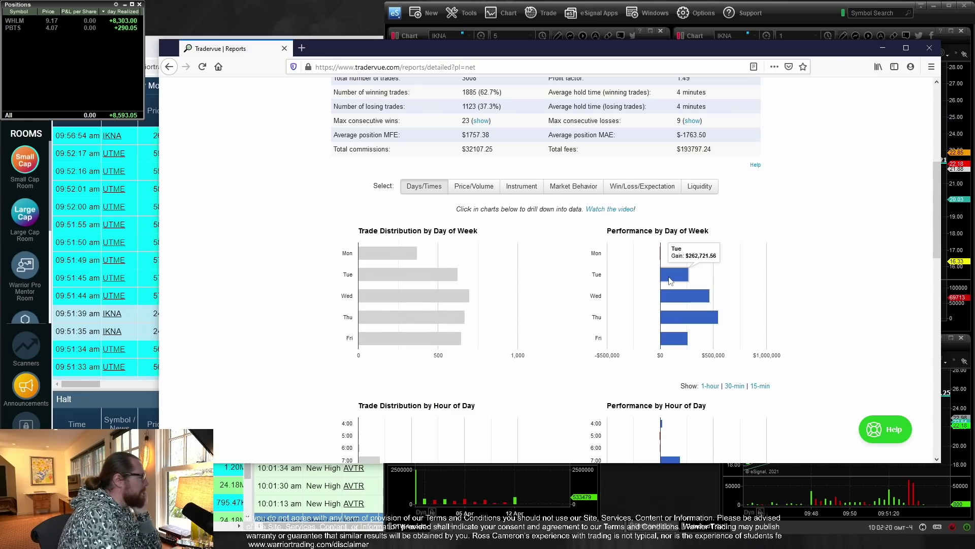
scroll(567, 119, "up", 5)
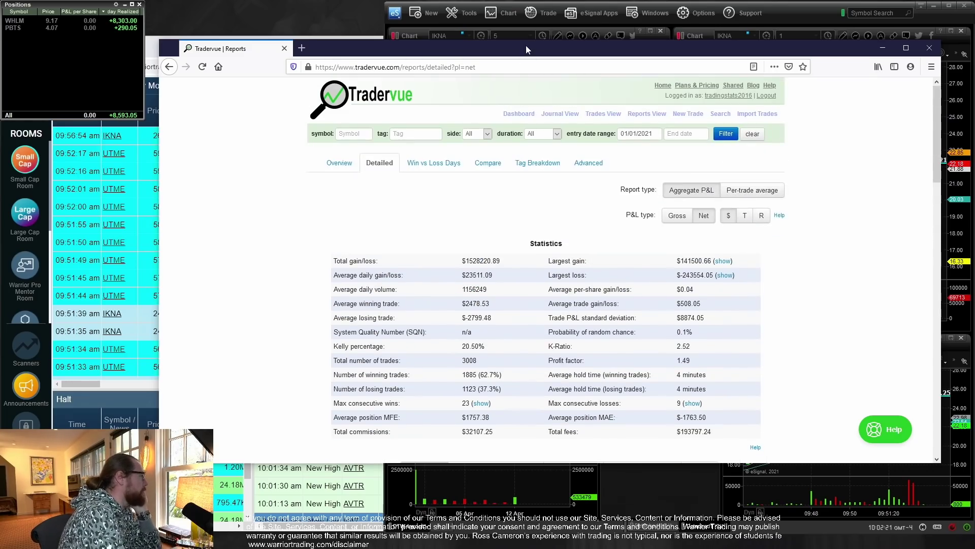
key("super+Down")
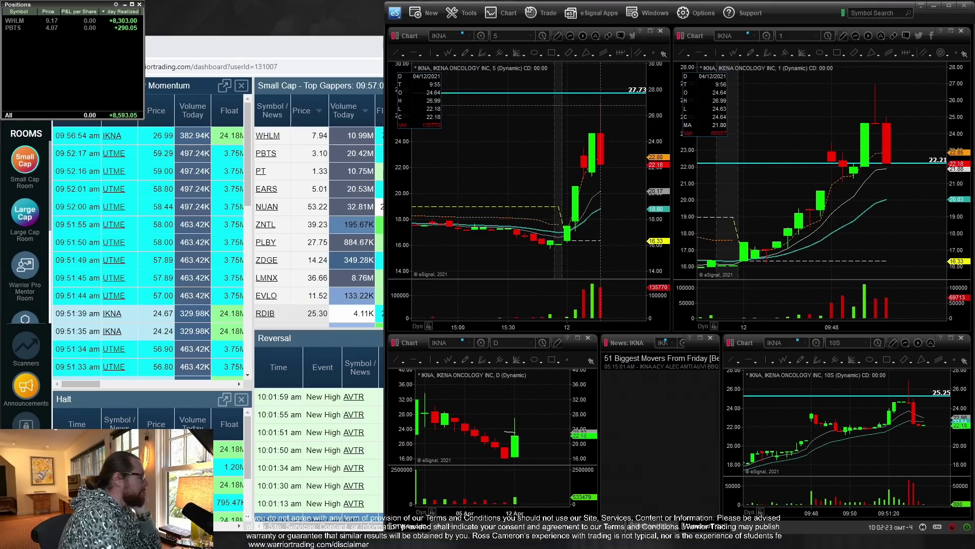
Load WHLM into the linked charts from the 5-minute chart
left_click(496, 163)
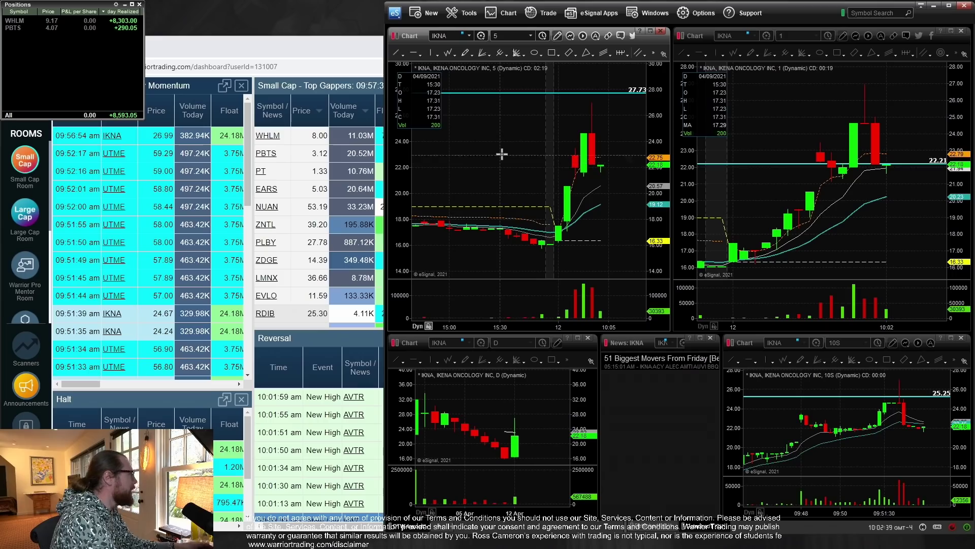
type("WHLM")
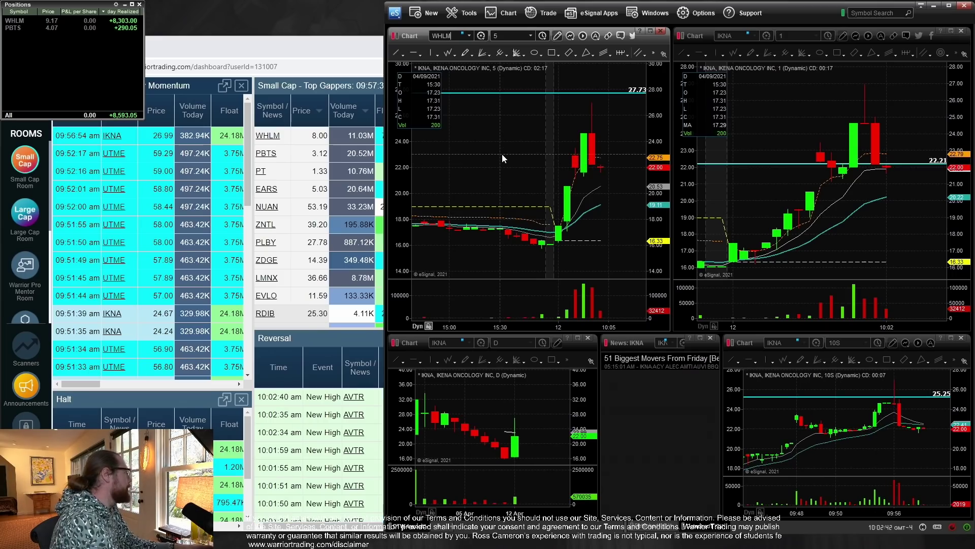
key("Return")
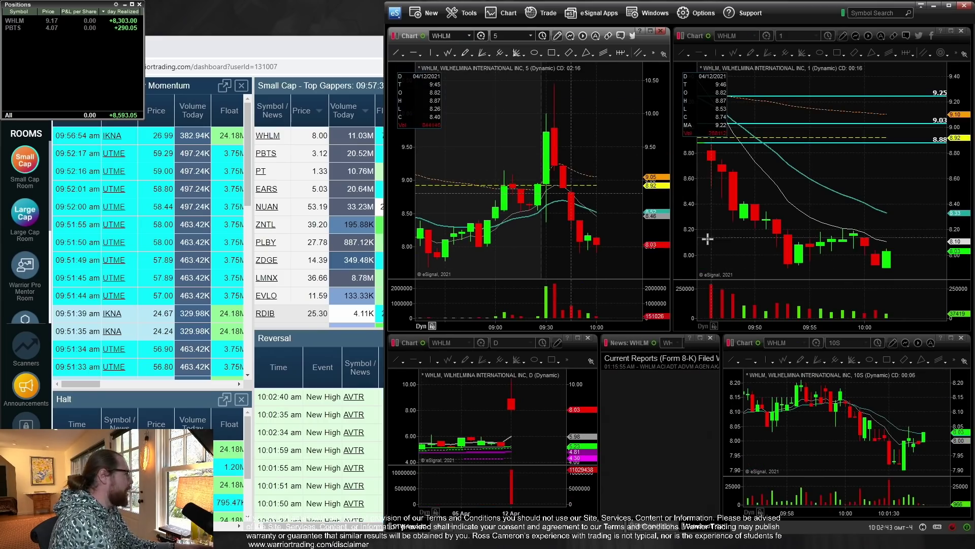
Draw four arrows on the 1-minute WHLM chart marking the entries, spike and high
left_click(747, 328)
scroll(747, 329, "down", 5)
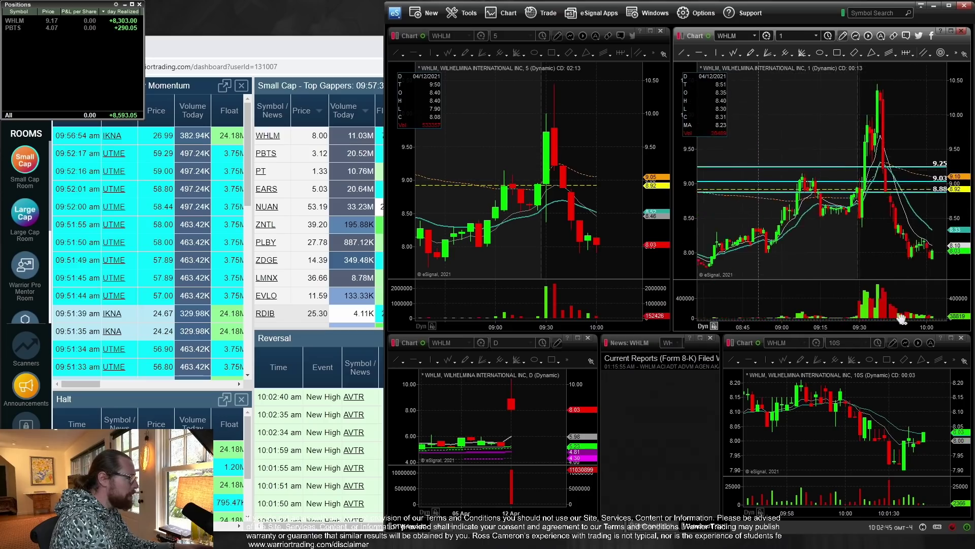
left_click(690, 53)
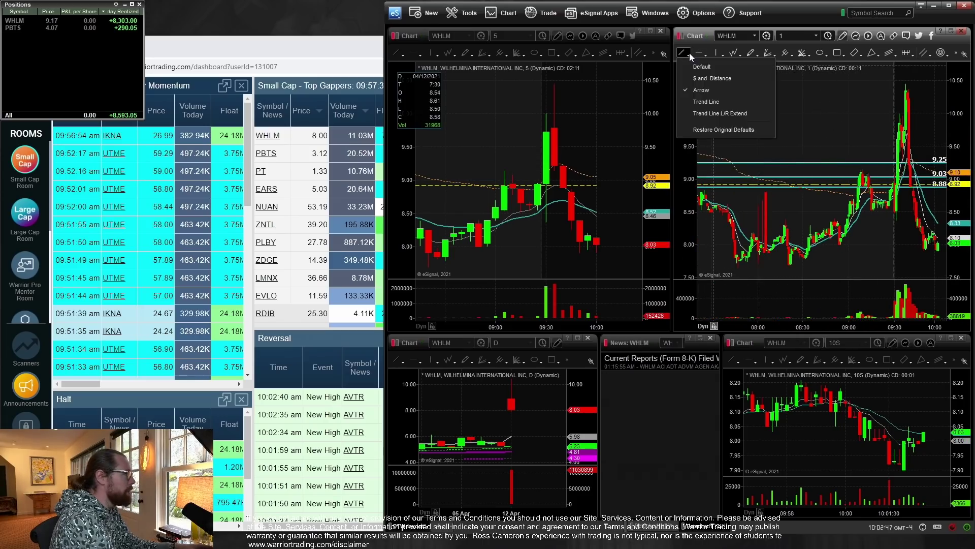
left_click(711, 96)
left_click_drag(835, 194, 859, 201)
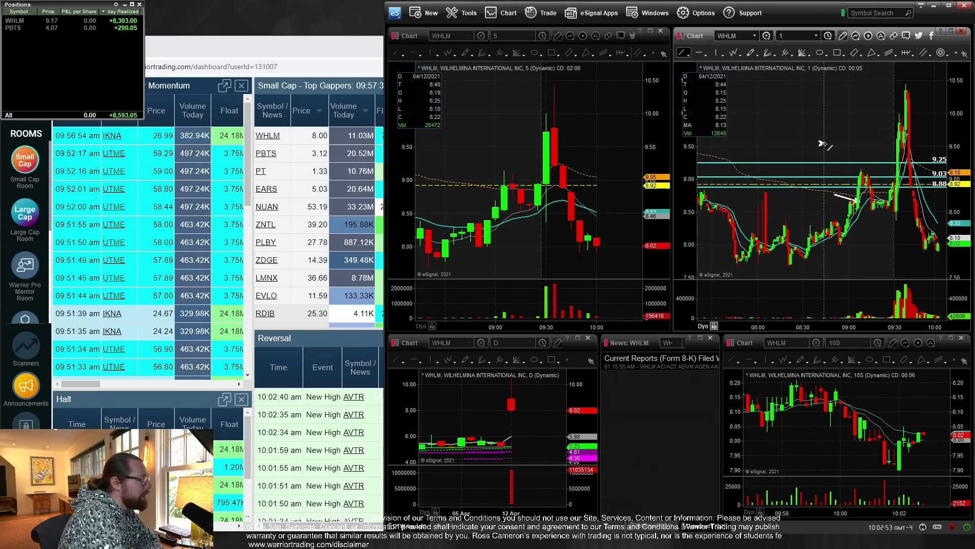
left_click_drag(822, 144, 893, 187)
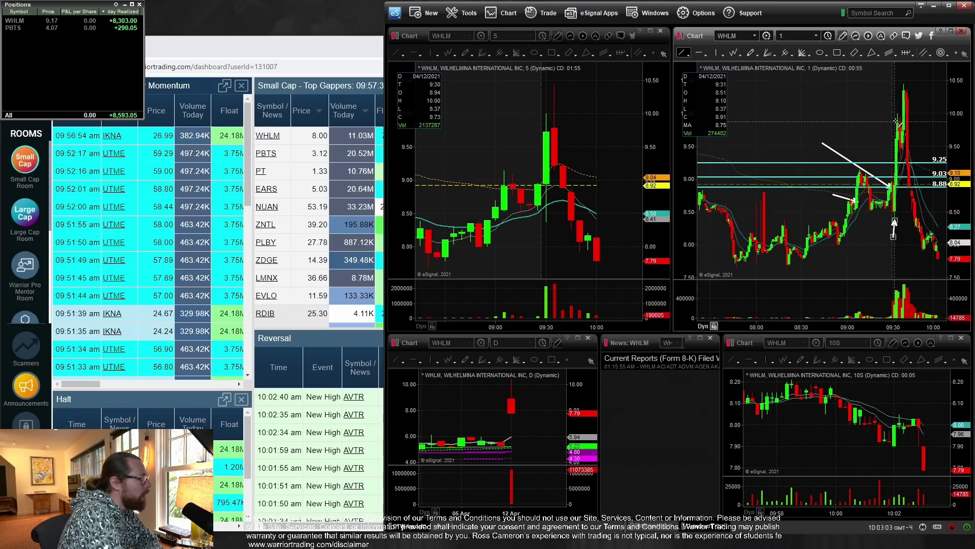
left_click_drag(863, 103, 903, 117)
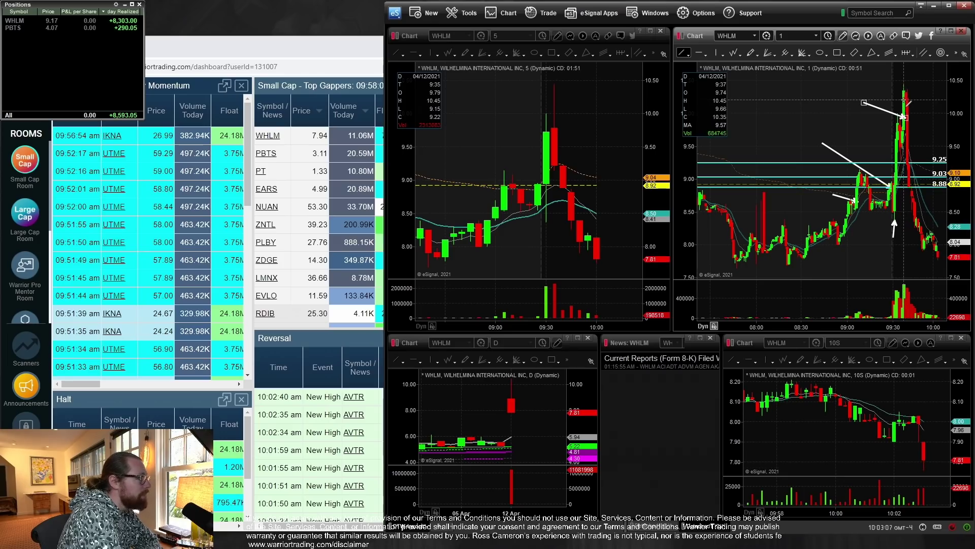
left_click_drag(883, 70, 904, 82)
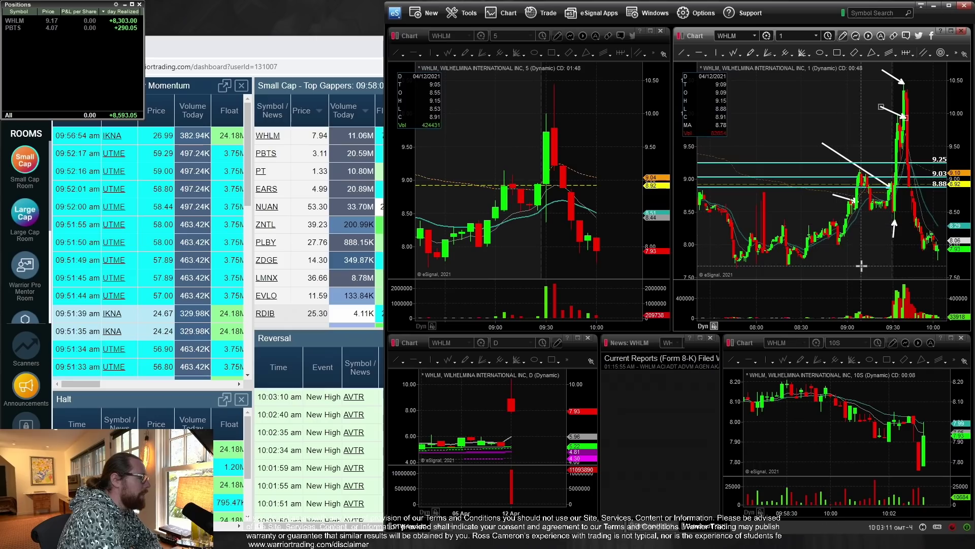
Move the top arrow down to about 9.25 and fit the 1-minute chart to 09:25–09:46
left_click_drag(850, 268, 880, 278)
scroll(800, 214, "up", 5)
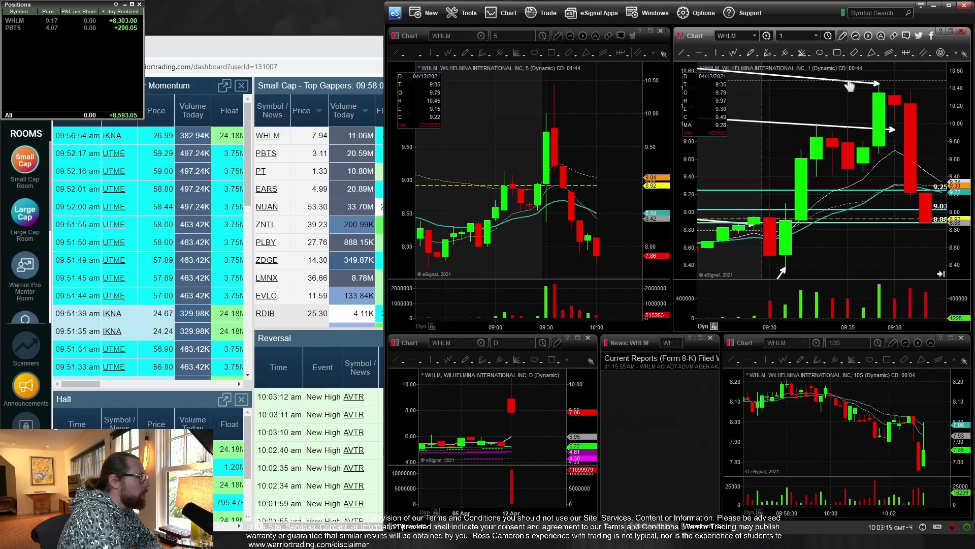
left_click_drag(853, 84, 883, 93)
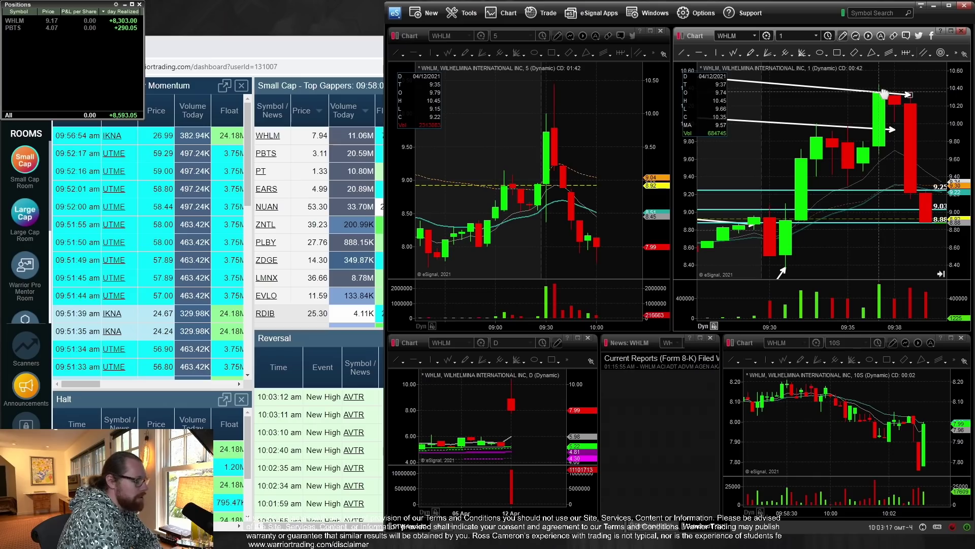
left_click_drag(884, 94, 886, 193)
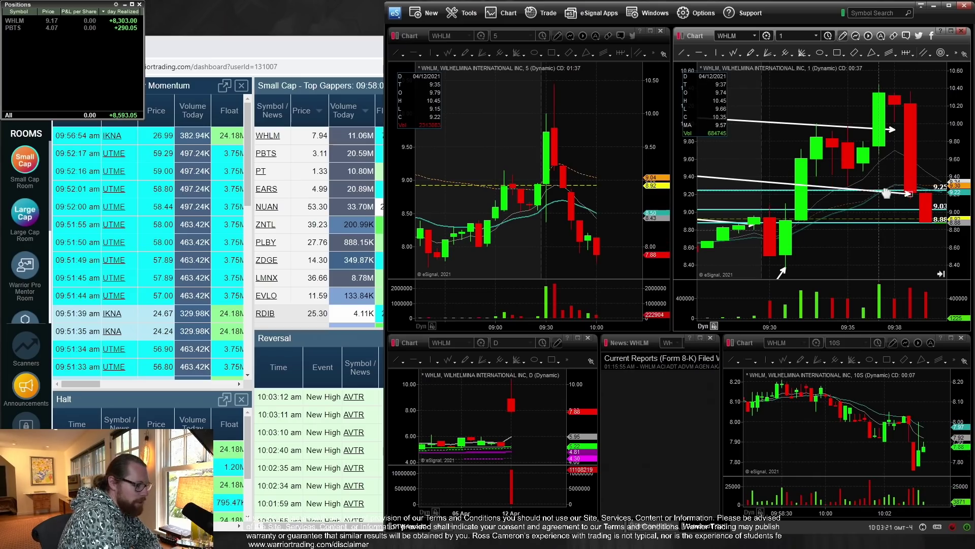
scroll(861, 151, "down", 1)
scroll(861, 152, "down", 2)
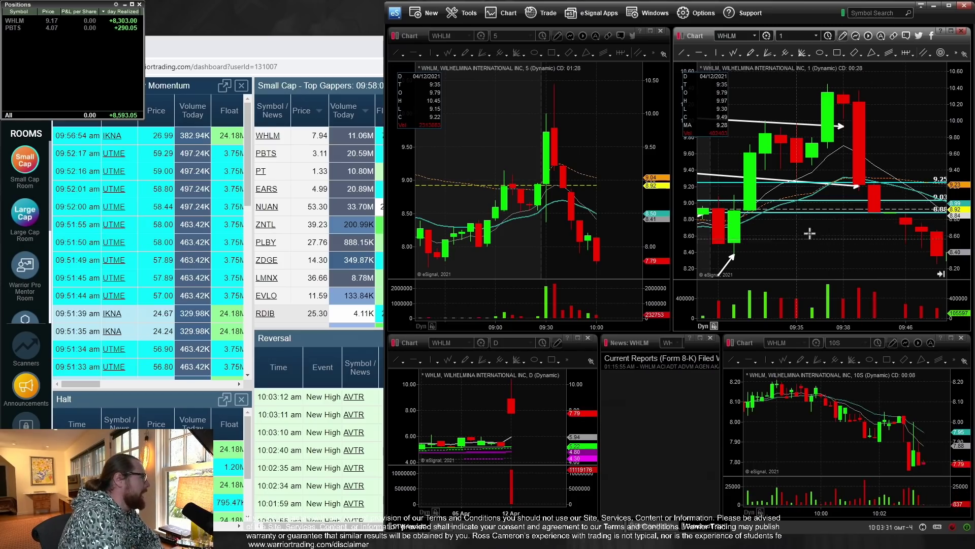
left_click_drag(743, 325, 932, 289)
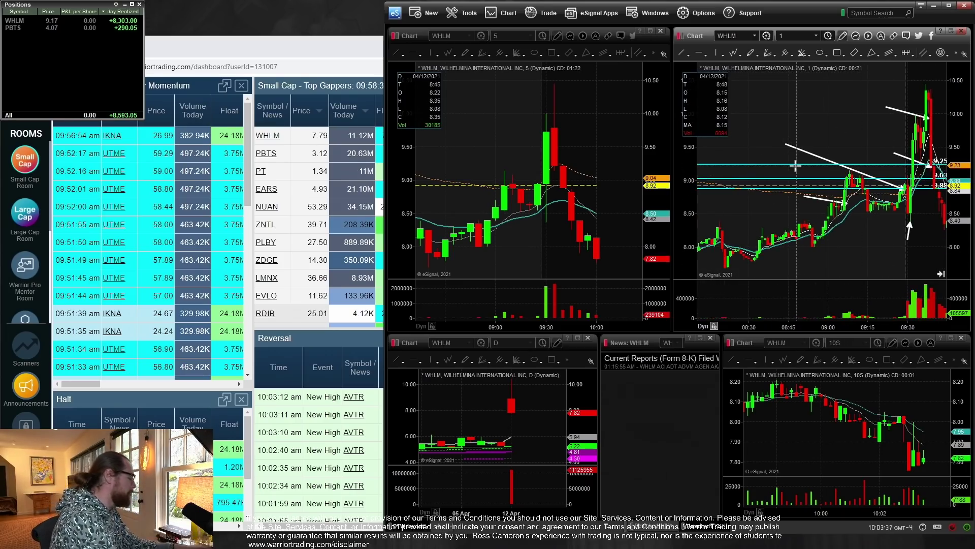
Load PBTS and draw an arrow at the entry candle on the 1-minute chart
type("PBTS")
key("Return")
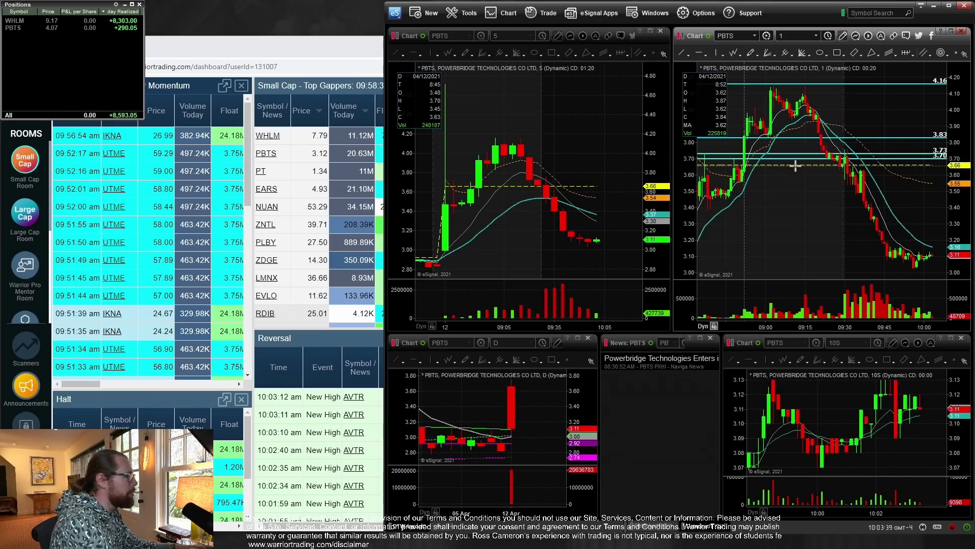
left_click_drag(805, 308, 833, 301)
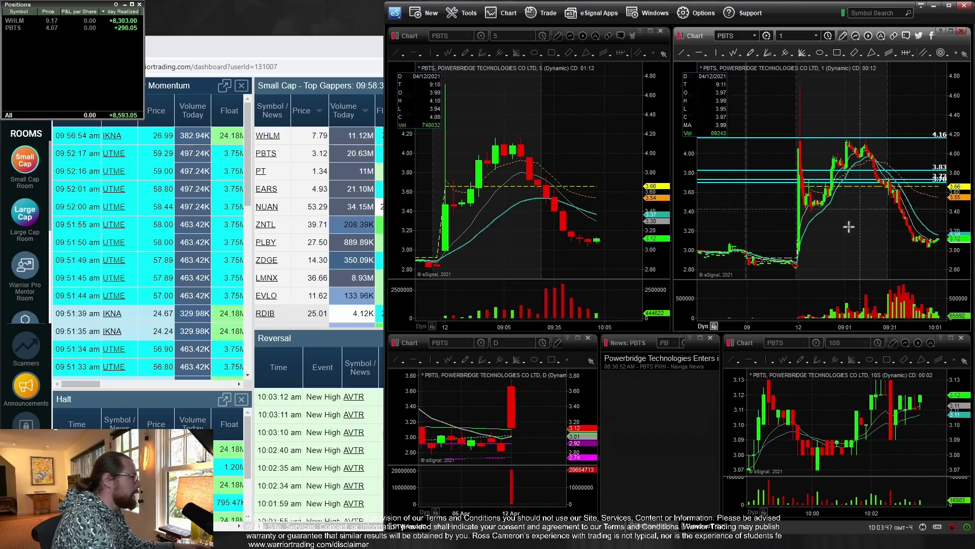
left_click_drag(849, 220, 913, 326)
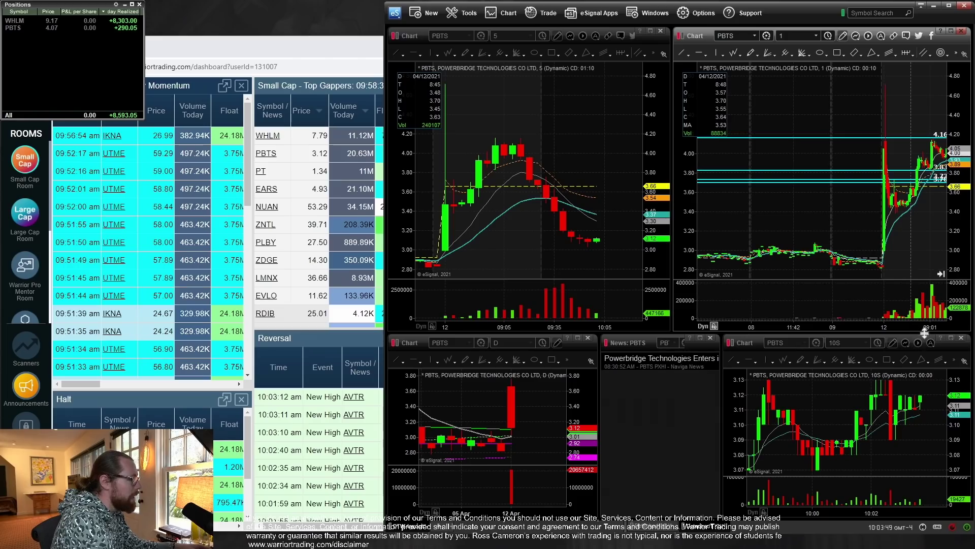
scroll(925, 330, "up", 5)
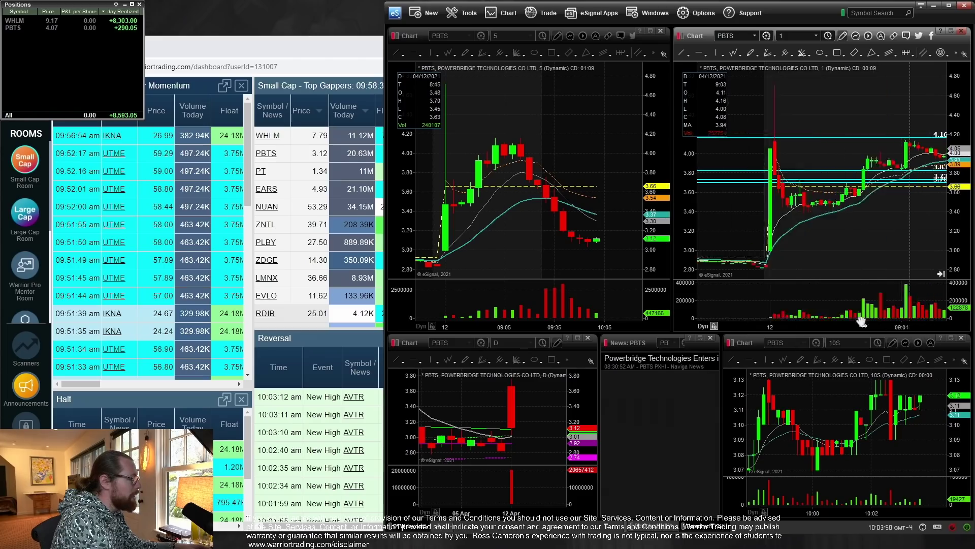
left_click(684, 51)
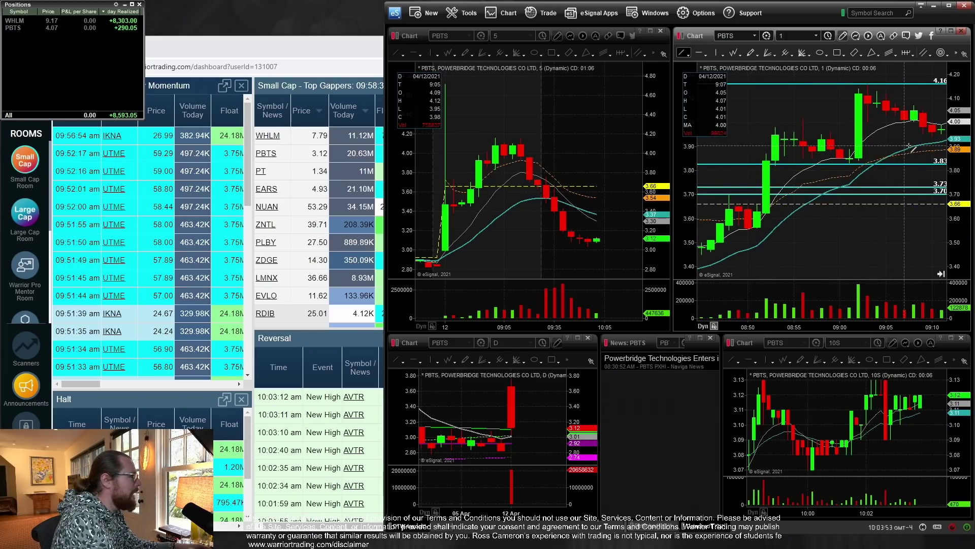
left_click_drag(858, 134, 744, 75)
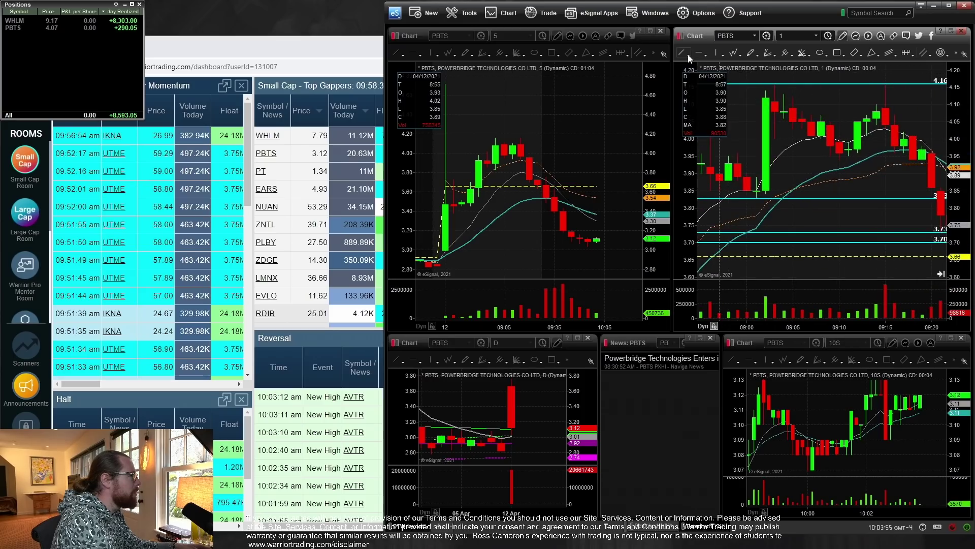
left_click_drag(793, 97, 875, 104)
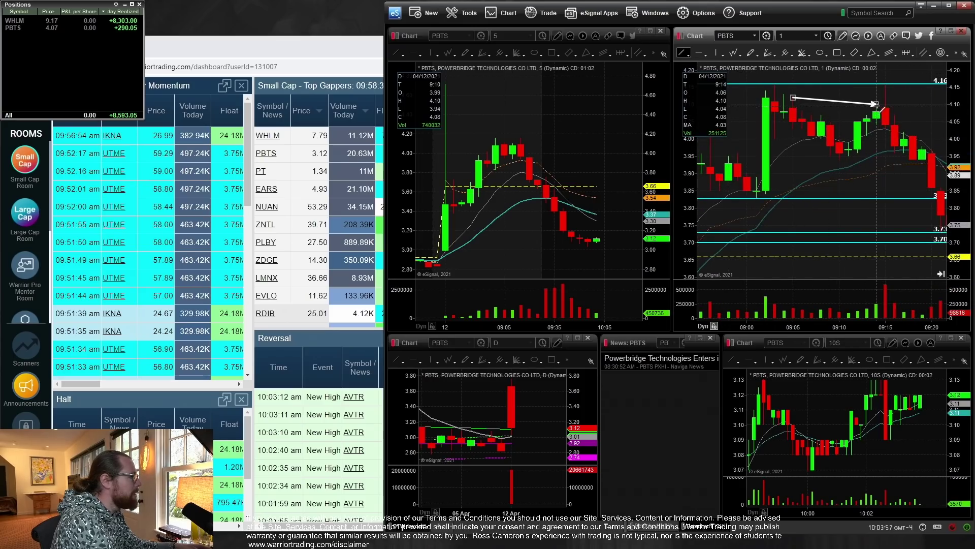
Draw an entry arrow on the 5-minute PBTS chart, undoing an extra 1-minute arrow
left_click_drag(498, 176, 618, 179)
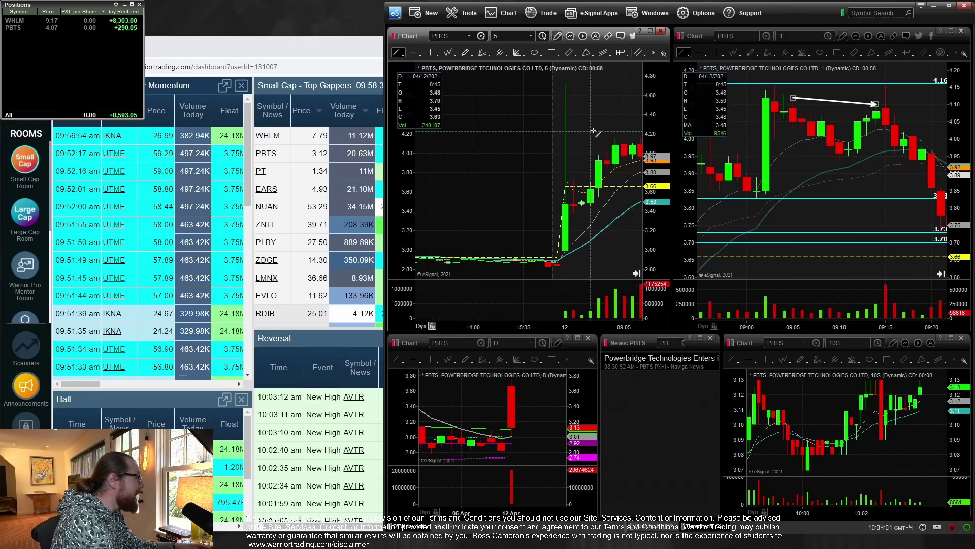
left_click_drag(589, 129, 632, 143)
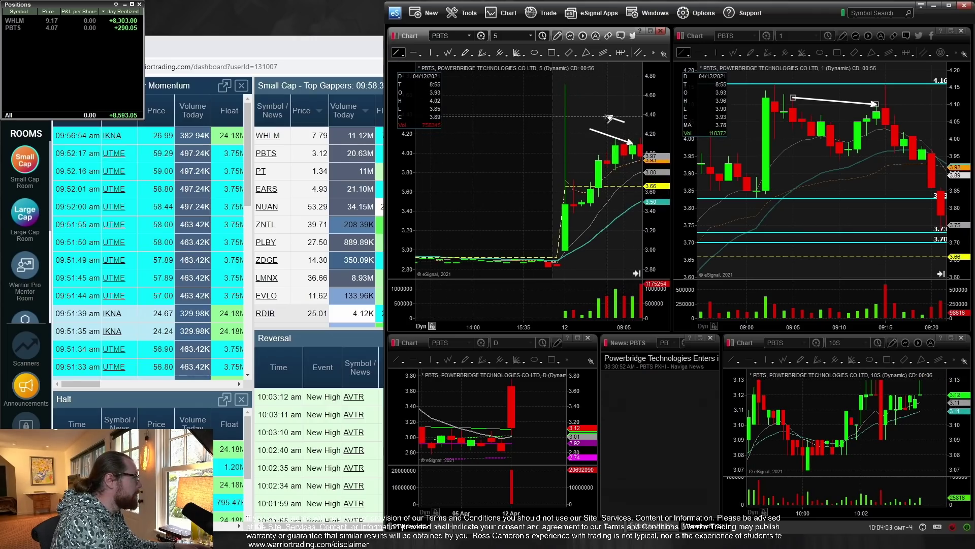
right_click(632, 130)
key("Escape")
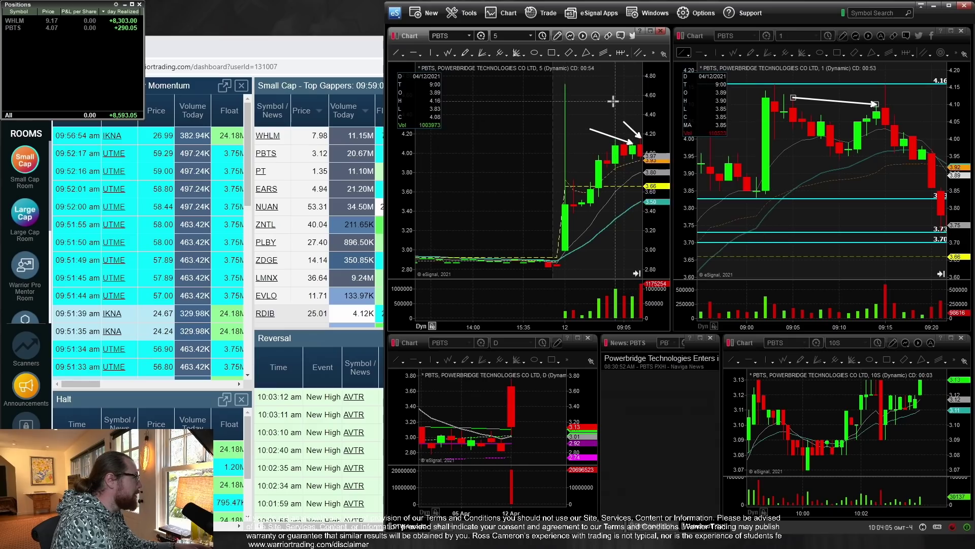
left_click_drag(624, 122, 641, 137)
left_click(837, 165)
left_click_drag(837, 165, 791, 157)
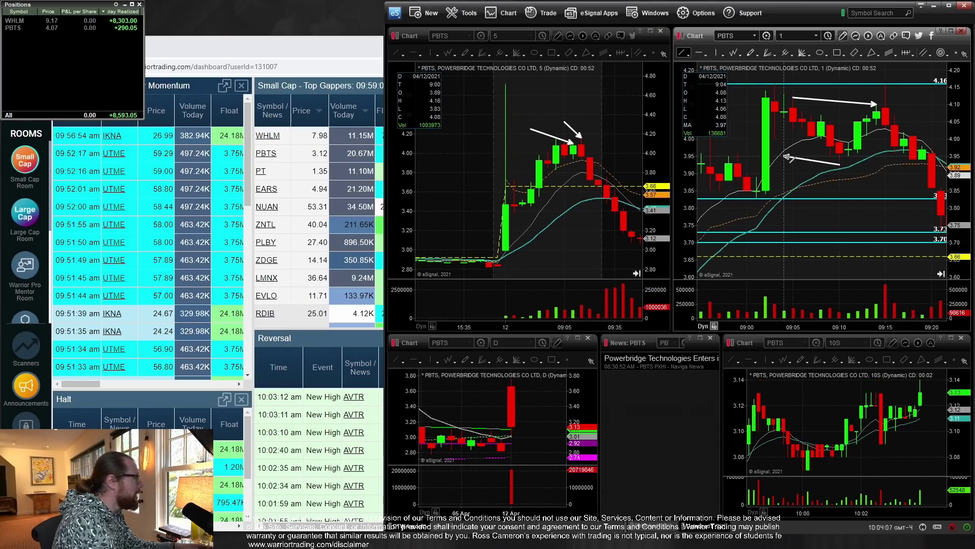
key("ctrl+z")
scroll(890, 176, "down", 5)
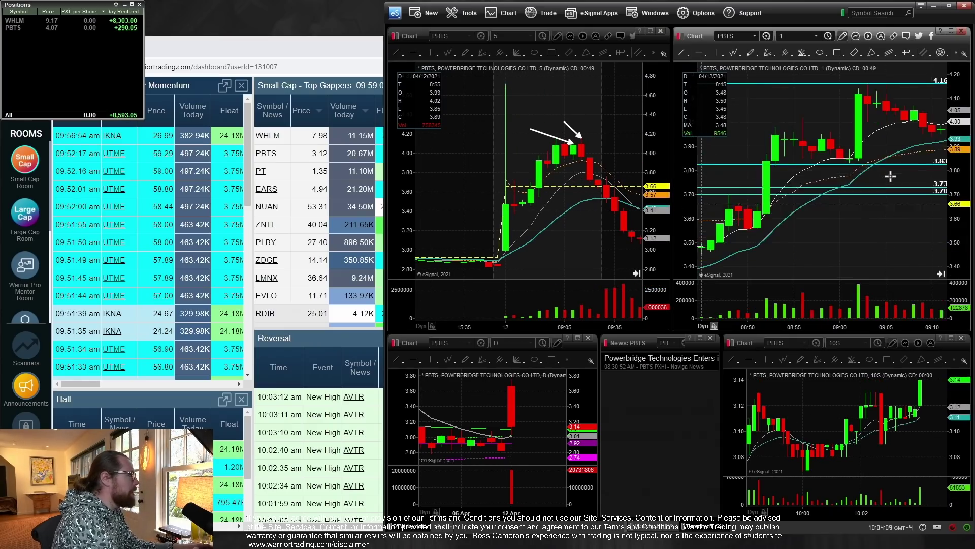
left_click(616, 170)
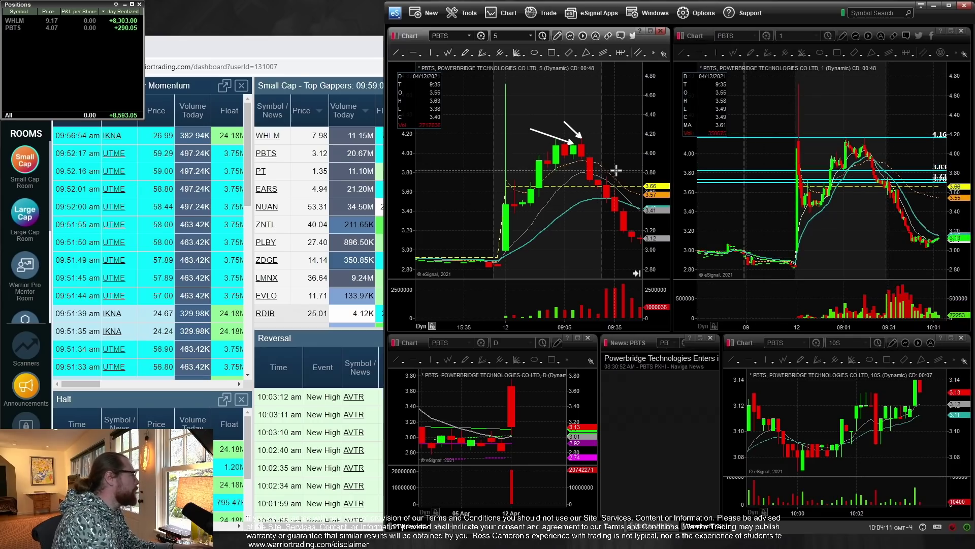
Cycle the linked charts through WHLM and PBTS, ending on EARS
type("WHLM")
key("Return")
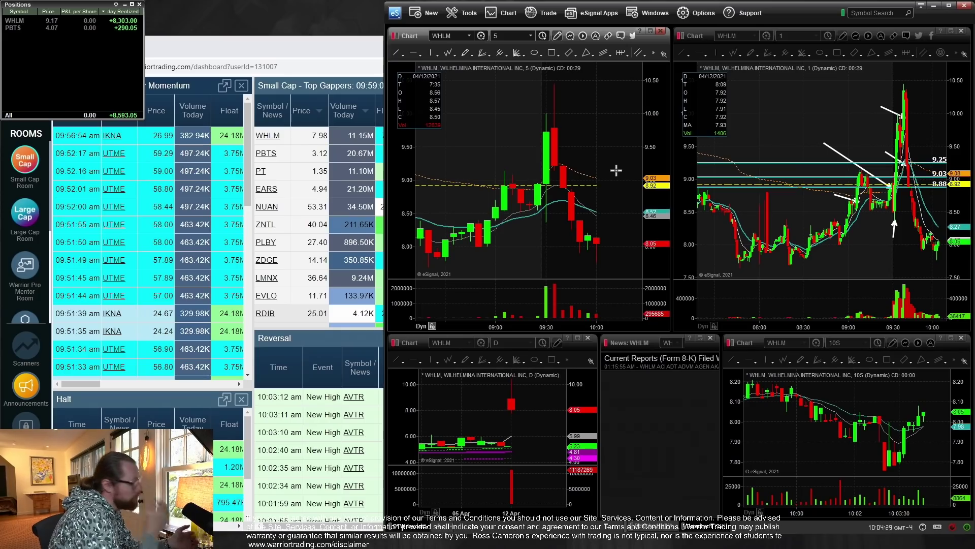
left_click(794, 104)
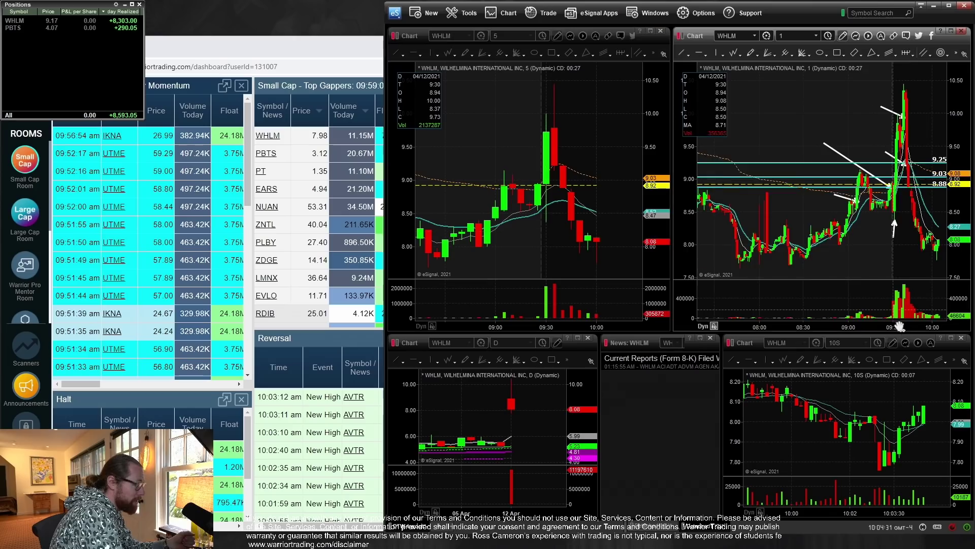
scroll(793, 104, "up", 5)
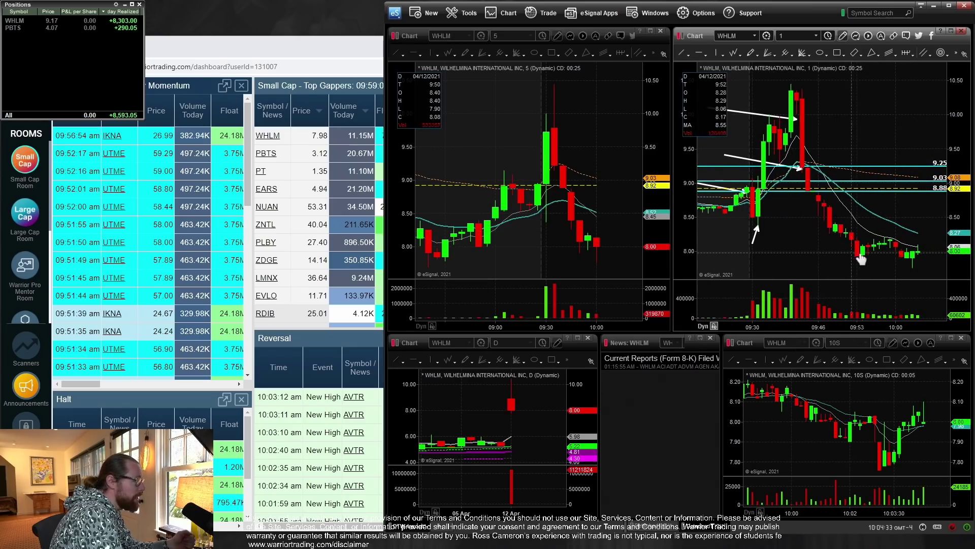
type("PBTS")
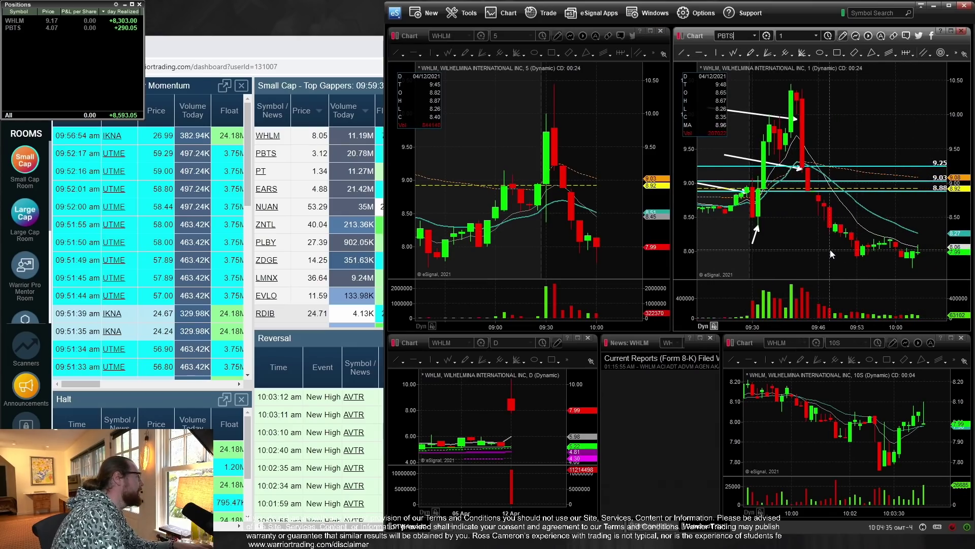
key("Return")
type("EA")
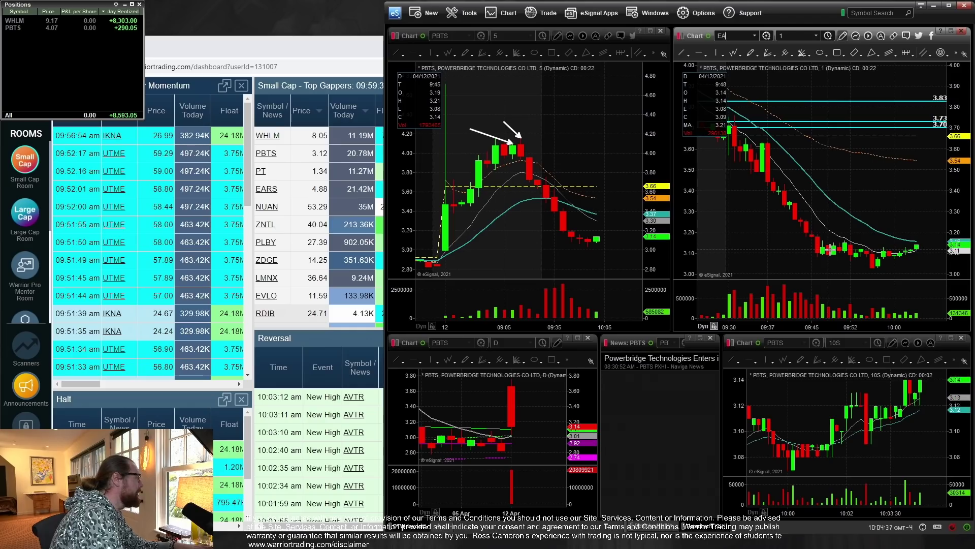
type("RS")
key("Return")
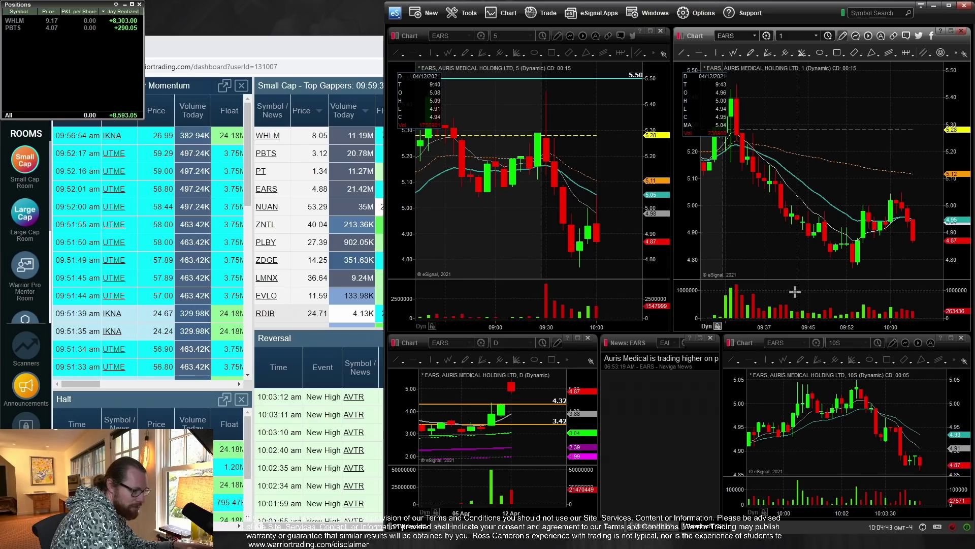
Rescale the EARS 5-minute chart to 4.00–6.20 and the 1-minute chart to 09:30–10:00
left_click(531, 326)
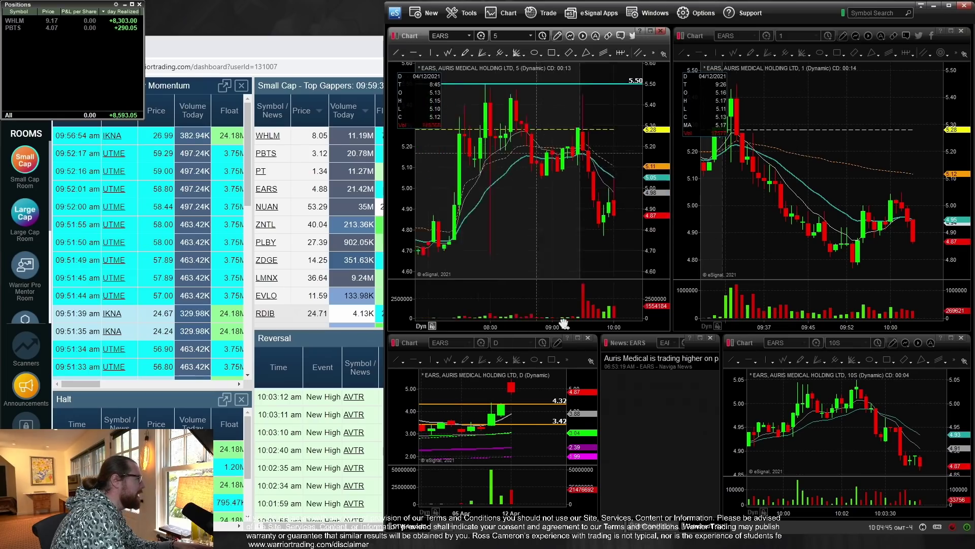
scroll(531, 326, "down", 5)
left_click_drag(661, 184, 645, 227)
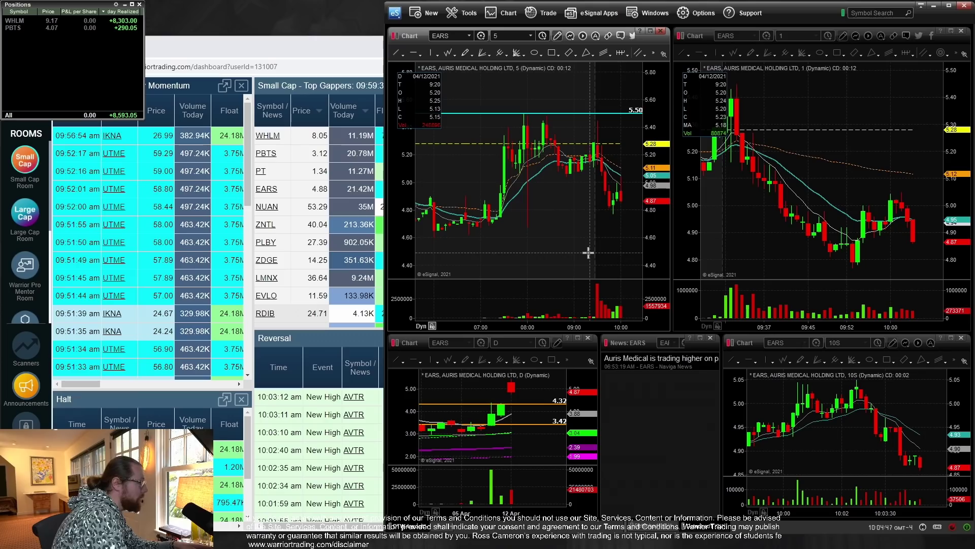
left_click_drag(656, 231, 657, 254)
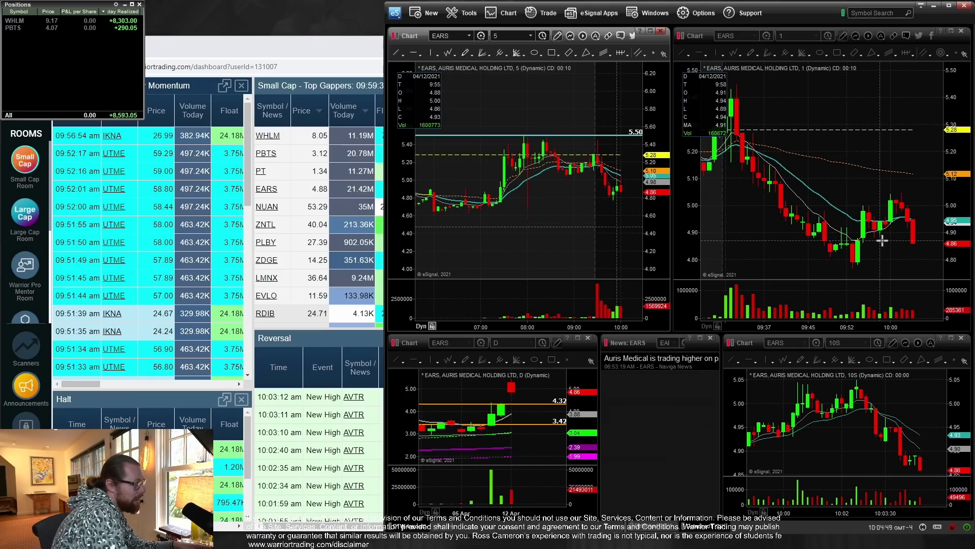
left_click(947, 229)
scroll(939, 248, "down", 3)
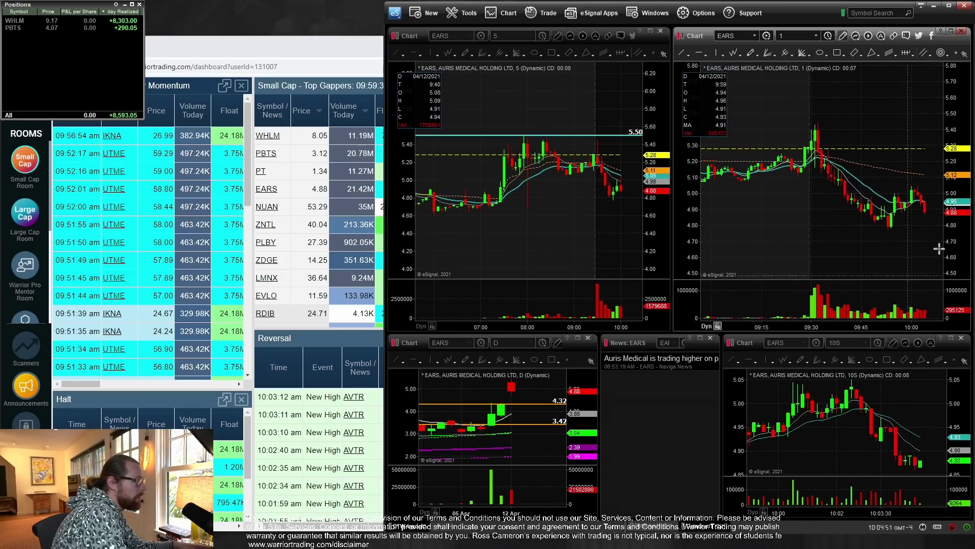
left_click_drag(888, 330, 861, 325)
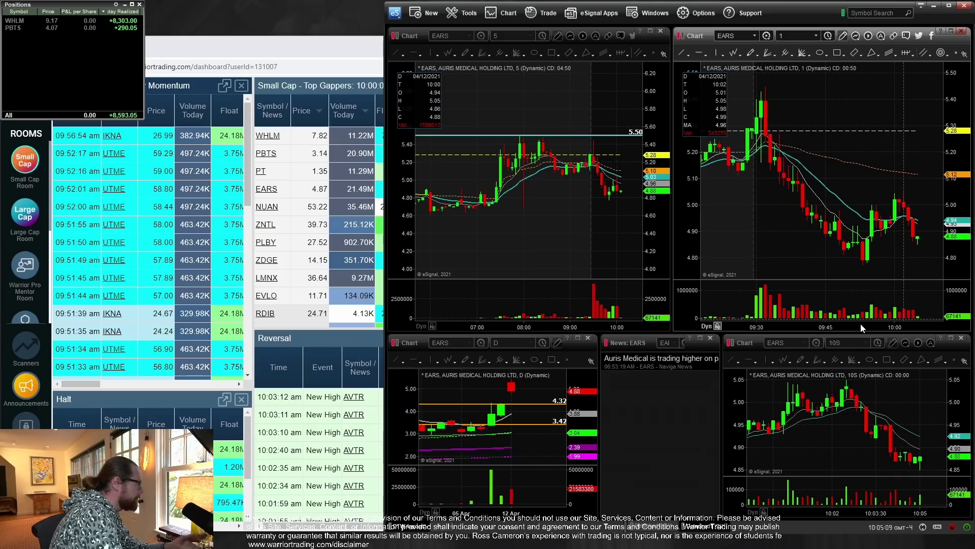
Switch the linked charts to IKNA
left_click(556, 238)
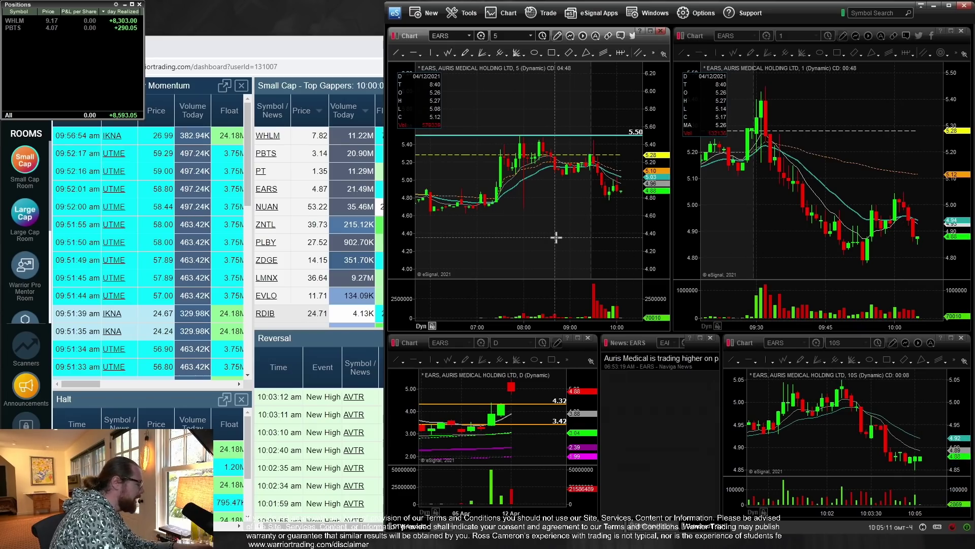
type("IKNA")
key("Return")
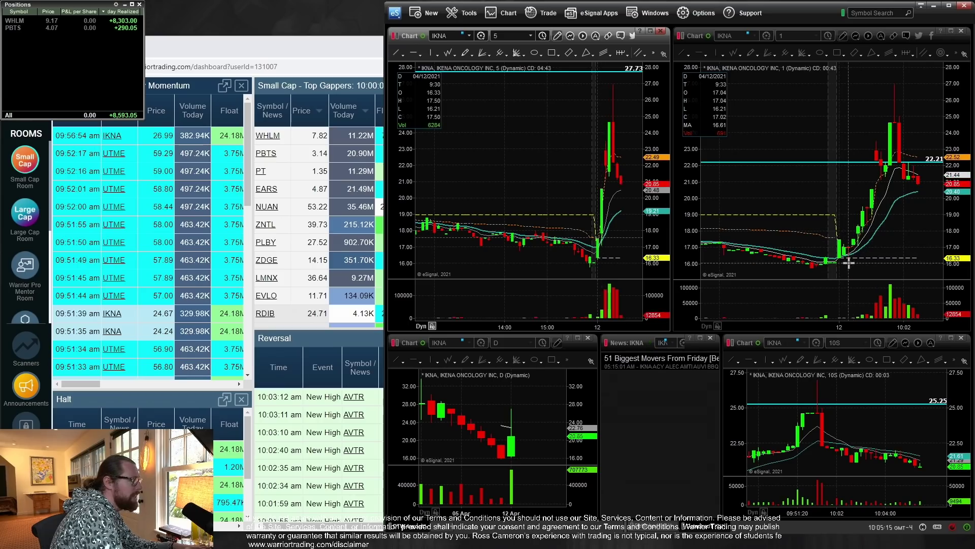
Load UTME into the linked charts from the 1-minute chart
left_click(857, 101)
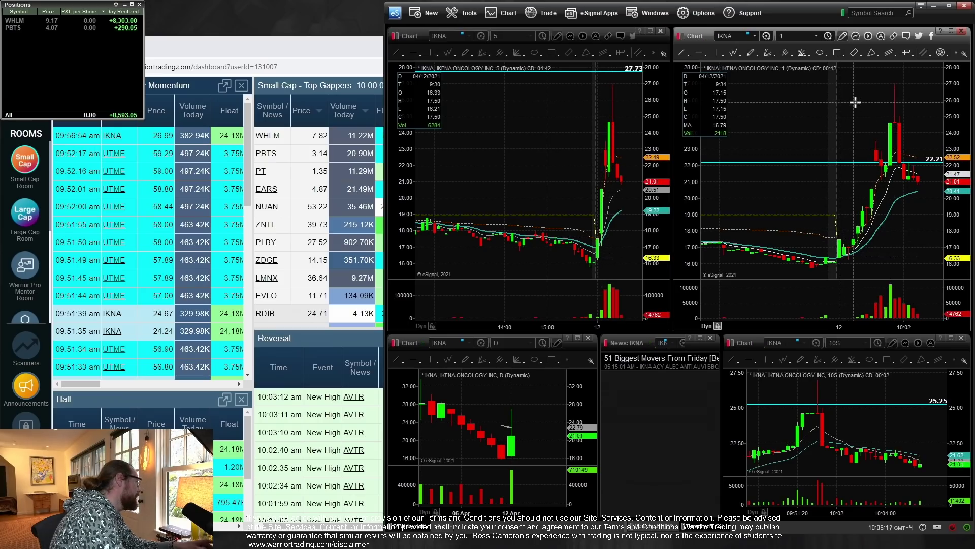
type("T")
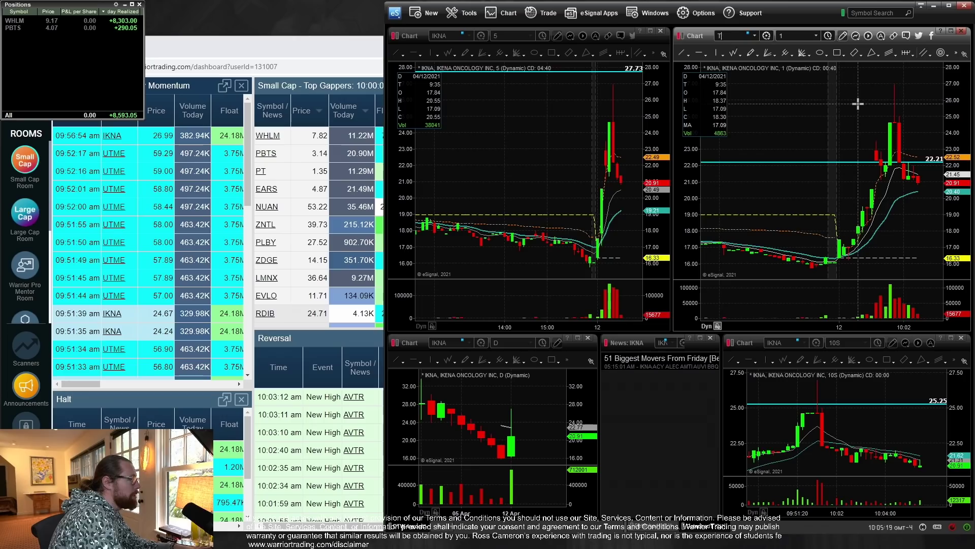
type("TME")
key("Return")
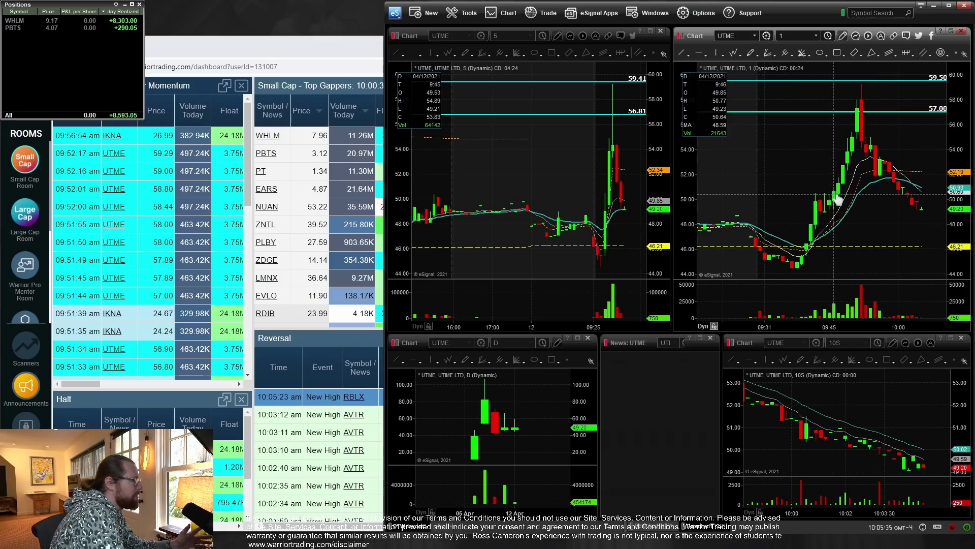
Zoom in on the 5-minute UTME chart's recent bars, then bring the chatroom scanner forward
left_click(572, 330)
scroll(549, 204, "up", 3)
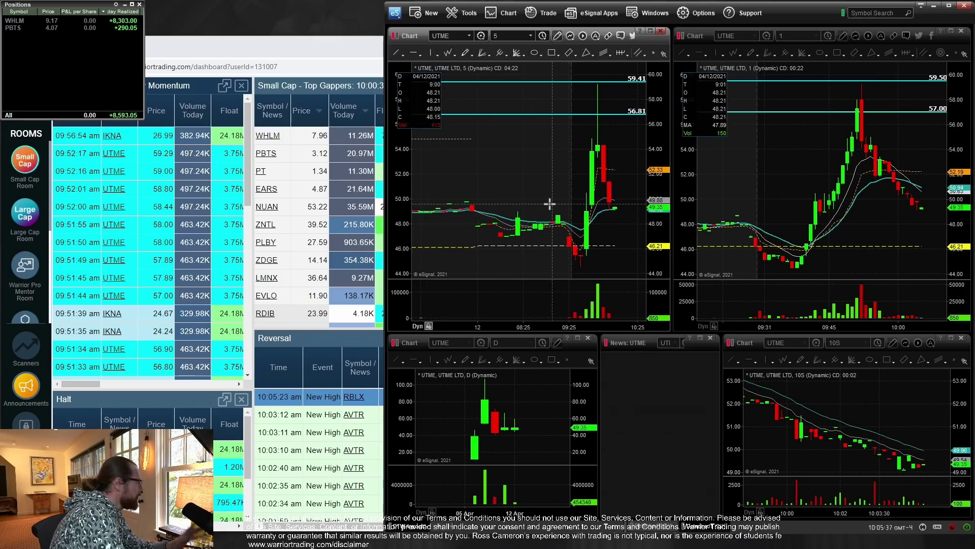
left_click(798, 152)
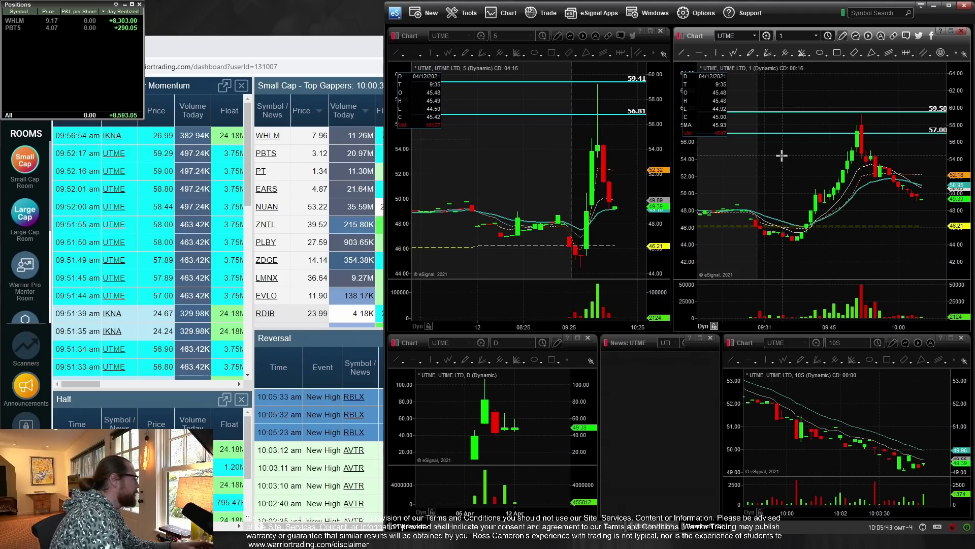
left_click(252, 64)
scroll(300, 279, "down", 5)
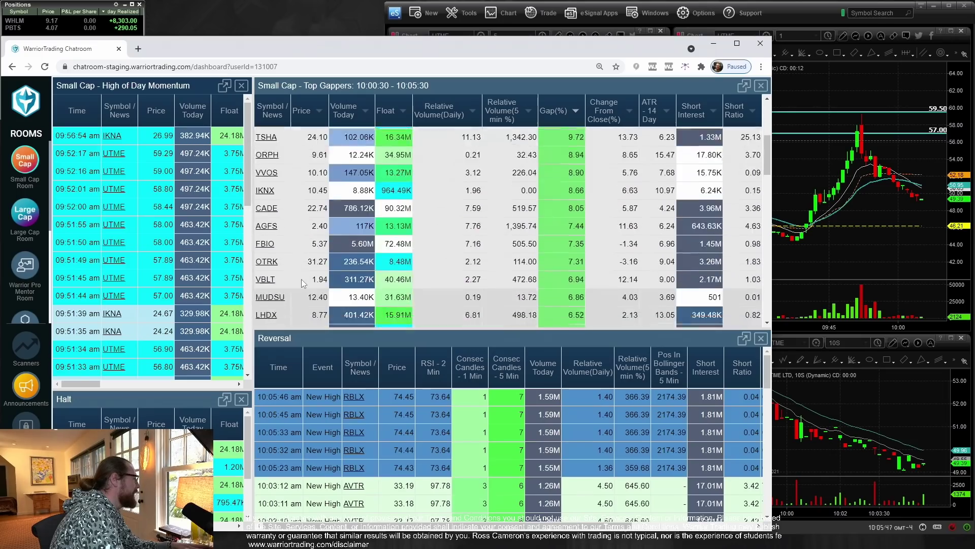
scroll(301, 279, "up", 5)
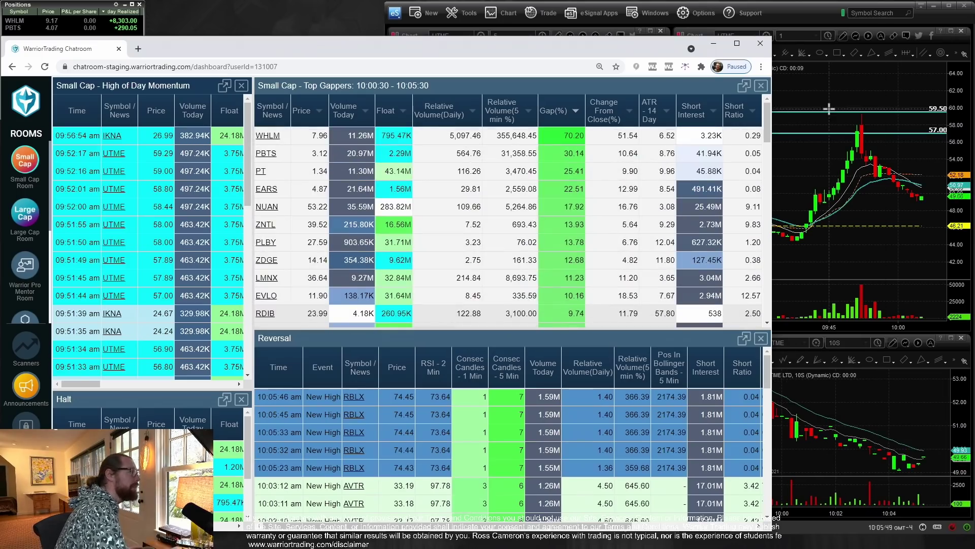
left_click(828, 109)
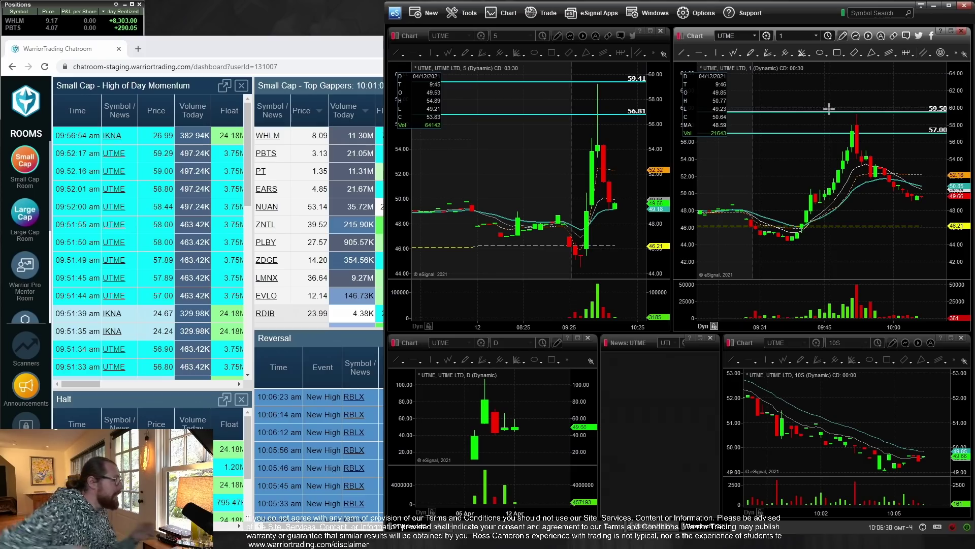
Load ACY into the linked charts and select the daily chart
type("ACY")
key("Return")
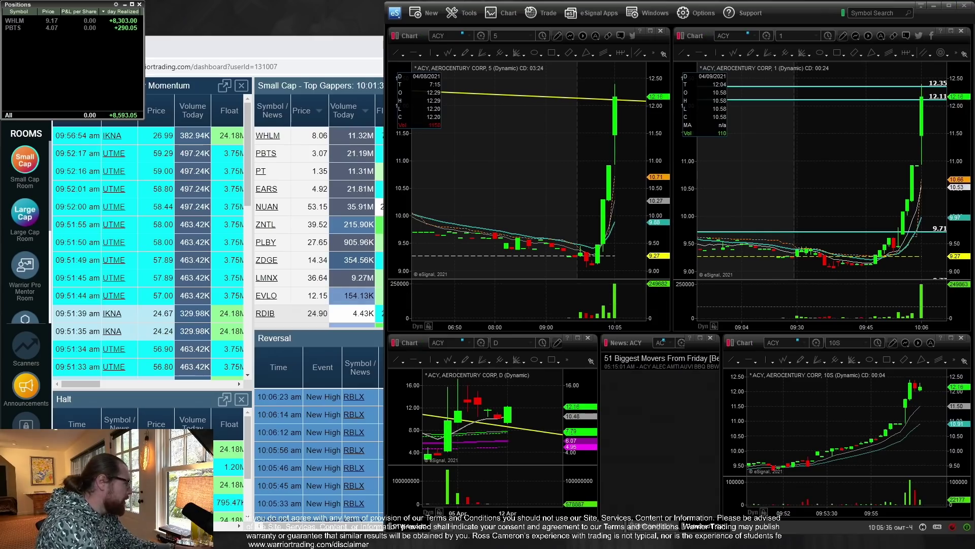
left_click(565, 407)
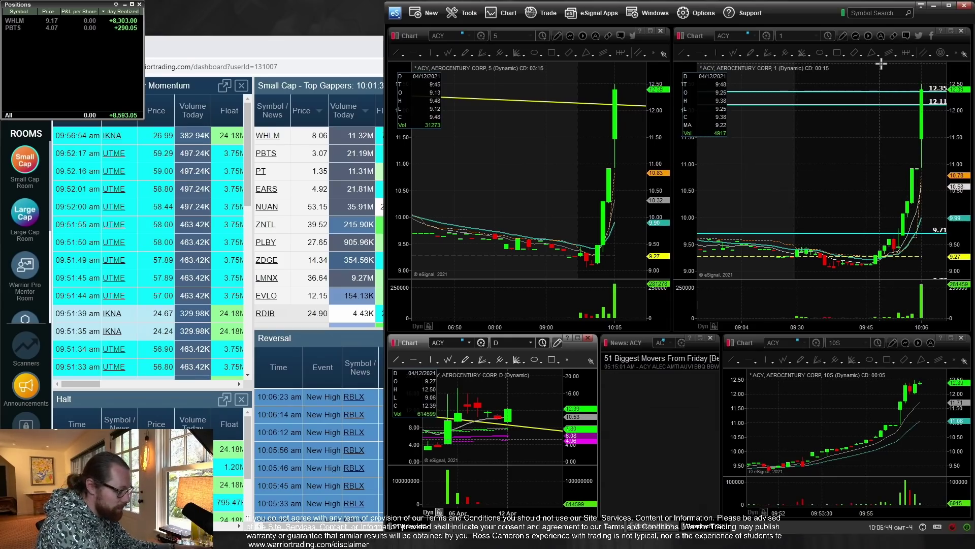
Compare IKNA and UTME, return to ACY, and compress the 1-minute price scale to show 13.95
left_click(828, 160)
type("IKNA")
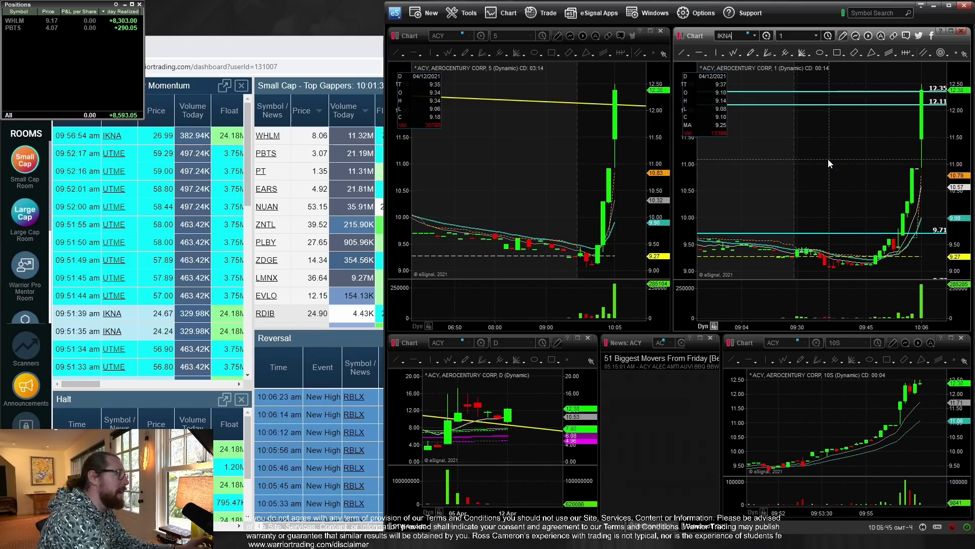
key("Return")
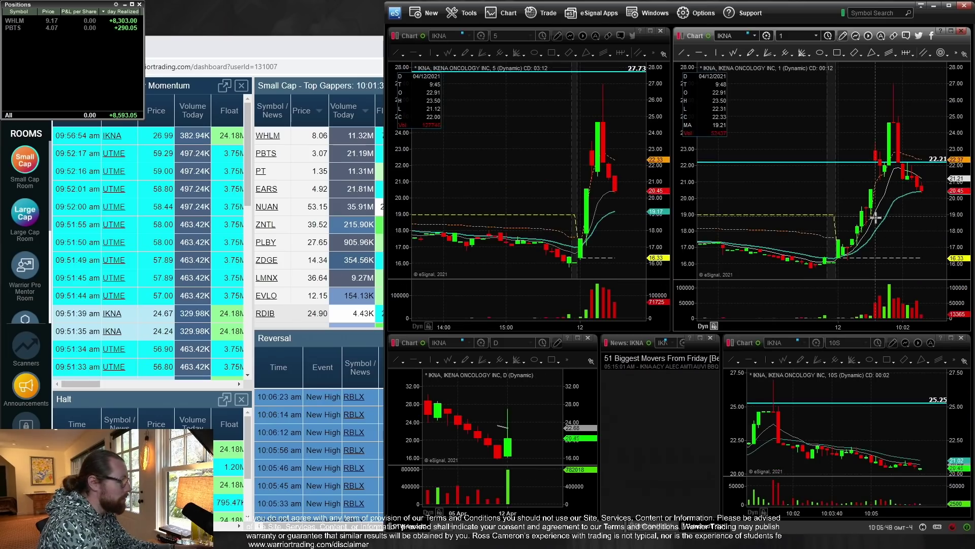
type("UTME")
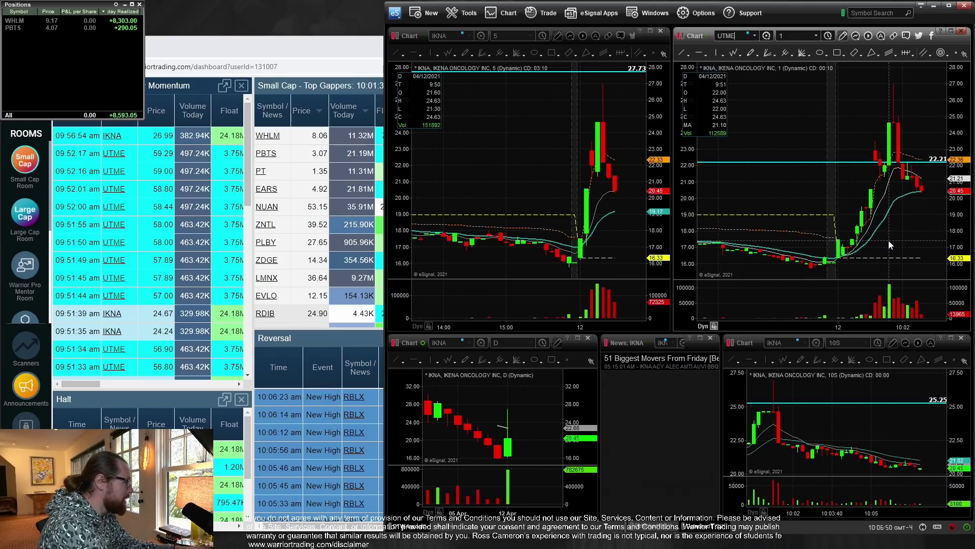
key("Return")
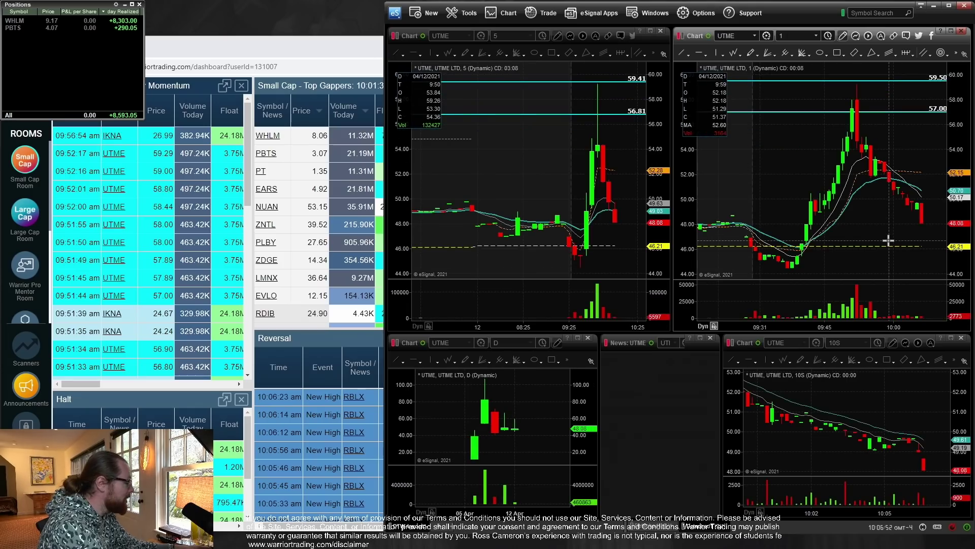
type("ACY")
key("Return")
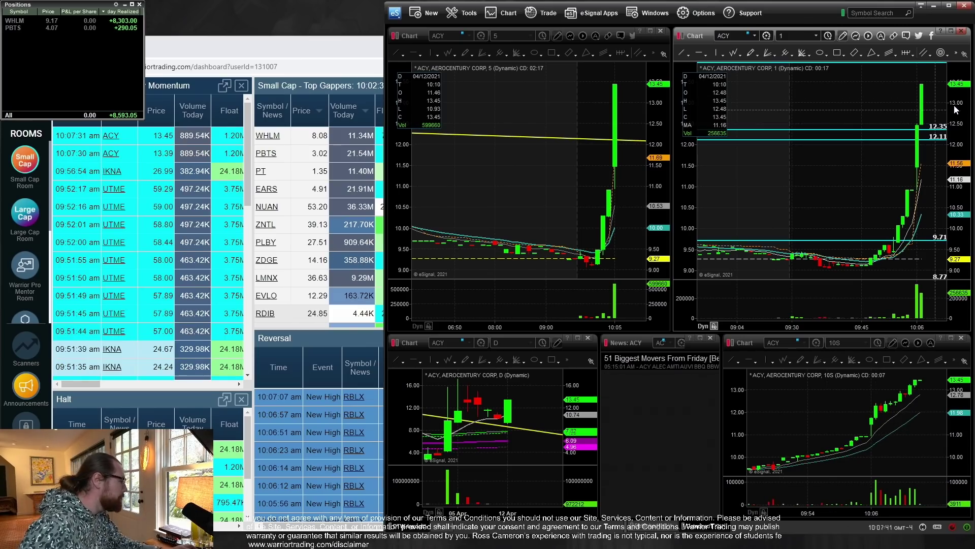
left_click_drag(956, 127, 962, 155)
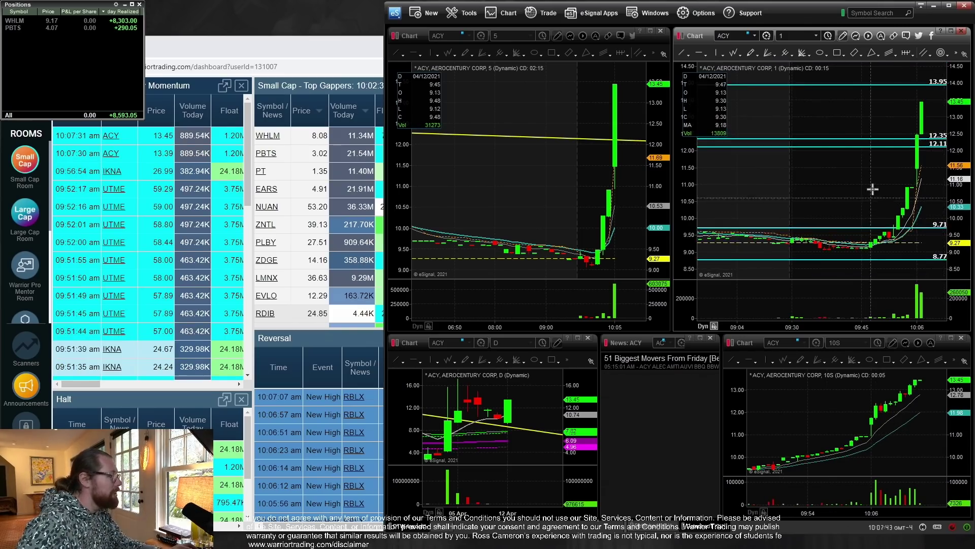
type("IKNA")
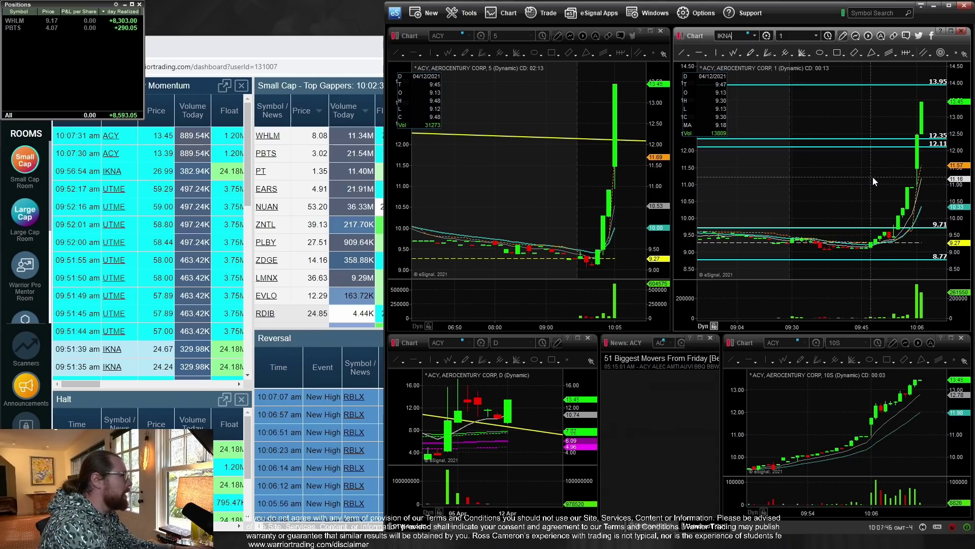
key("Return")
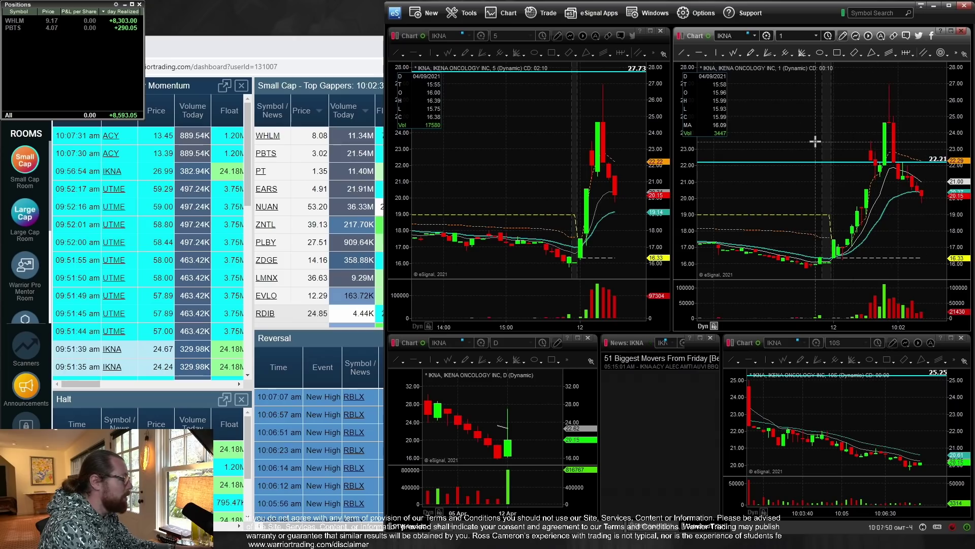
type("UTME")
key("Return")
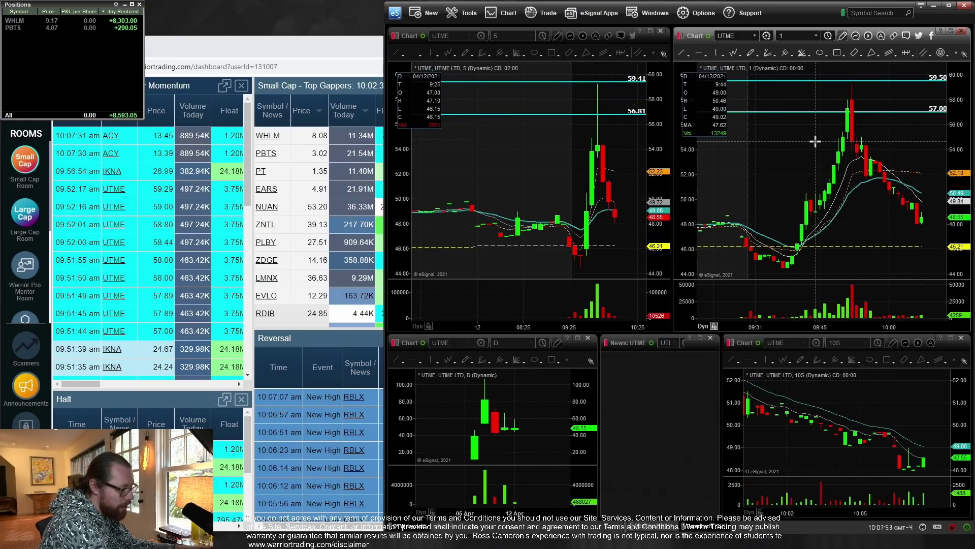
type("ACY")
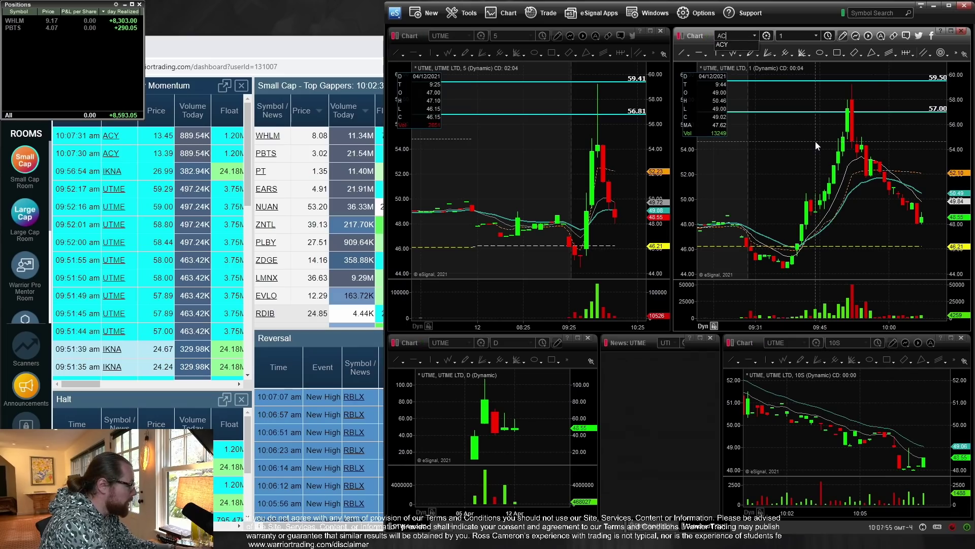
key("Return")
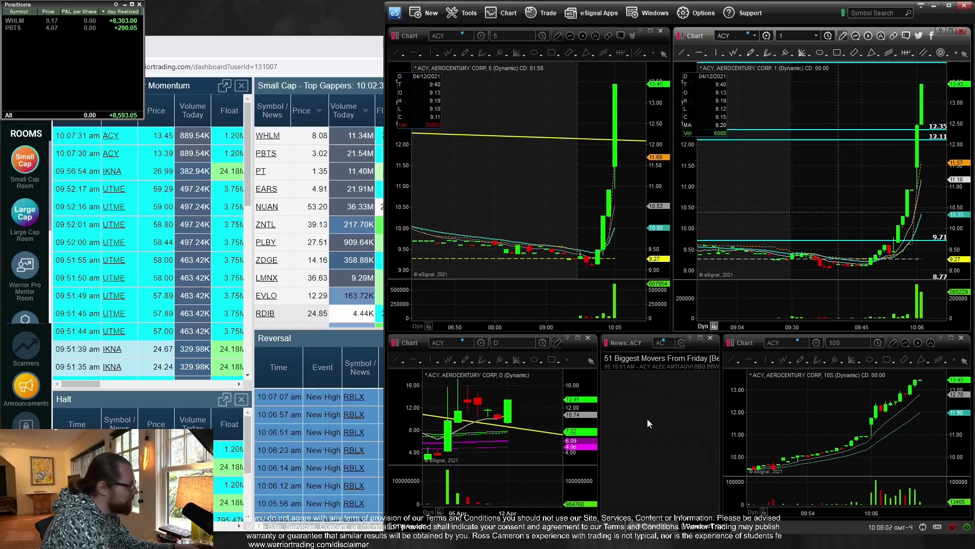
Compress the daily ACY chart's time axis to show more candles, up to 26.71
left_click(587, 422)
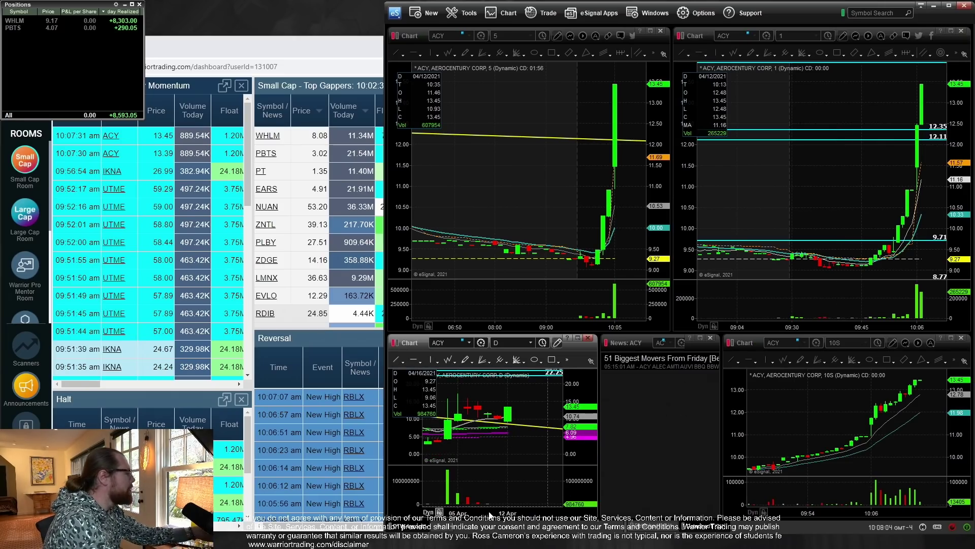
left_click_drag(490, 515, 462, 515)
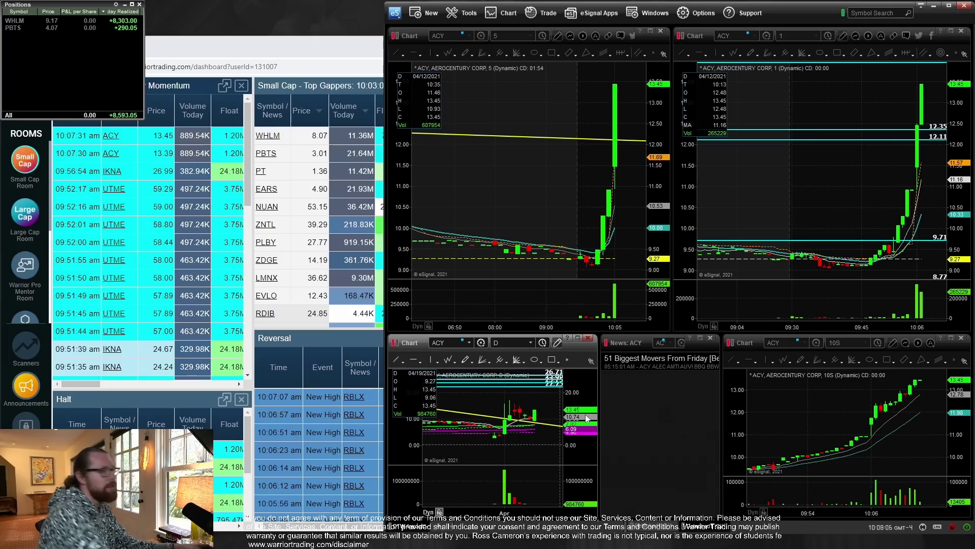